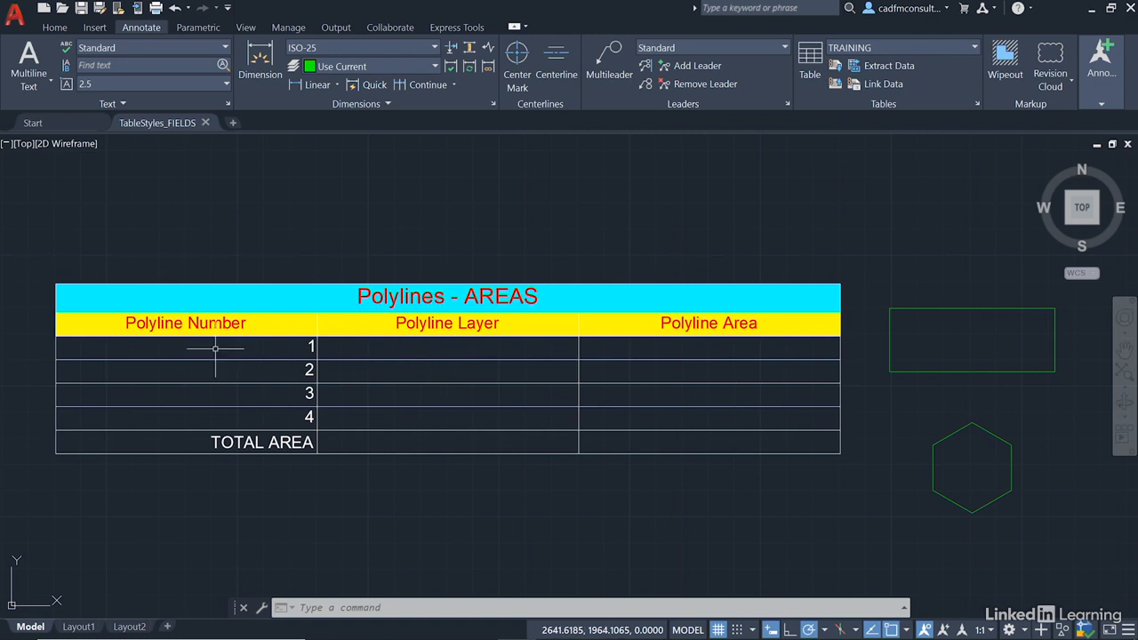
# Insert an Object field from the Objects category in cell B3, showing the green rectangle's Layer property in Uppercase format
pyautogui.doubleClick(452, 345)
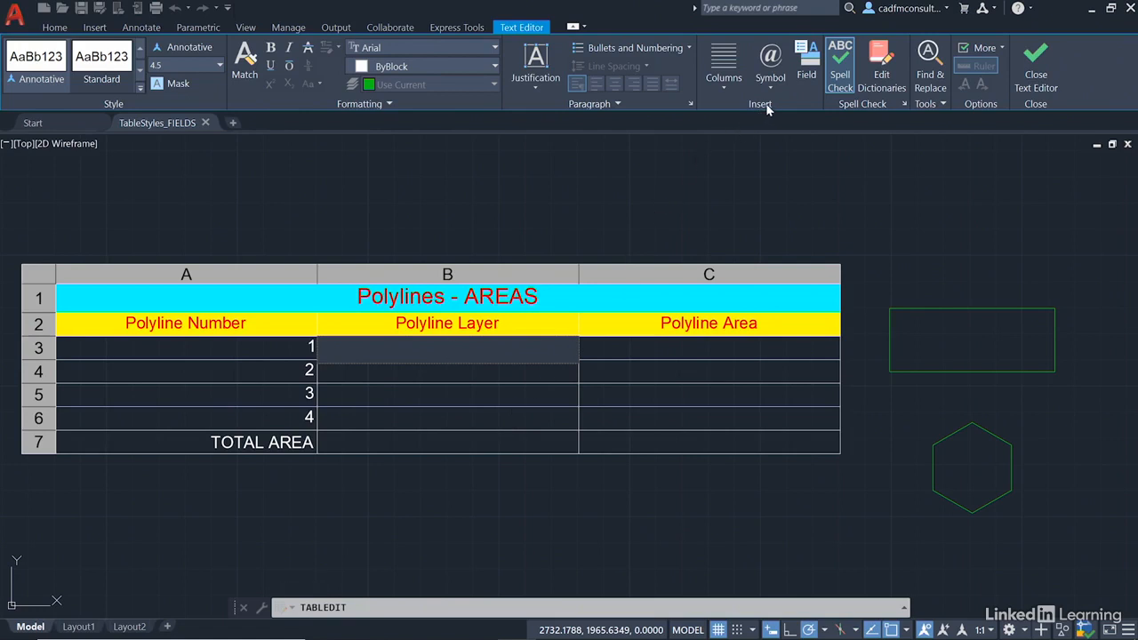
pyautogui.click(811, 64)
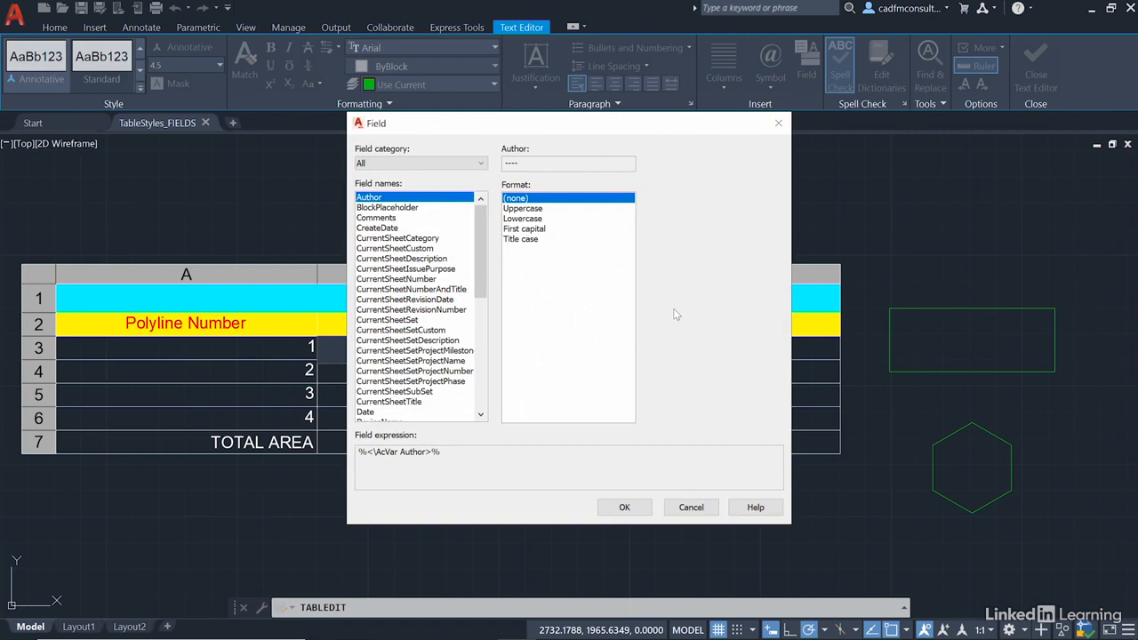
pyautogui.click(481, 164)
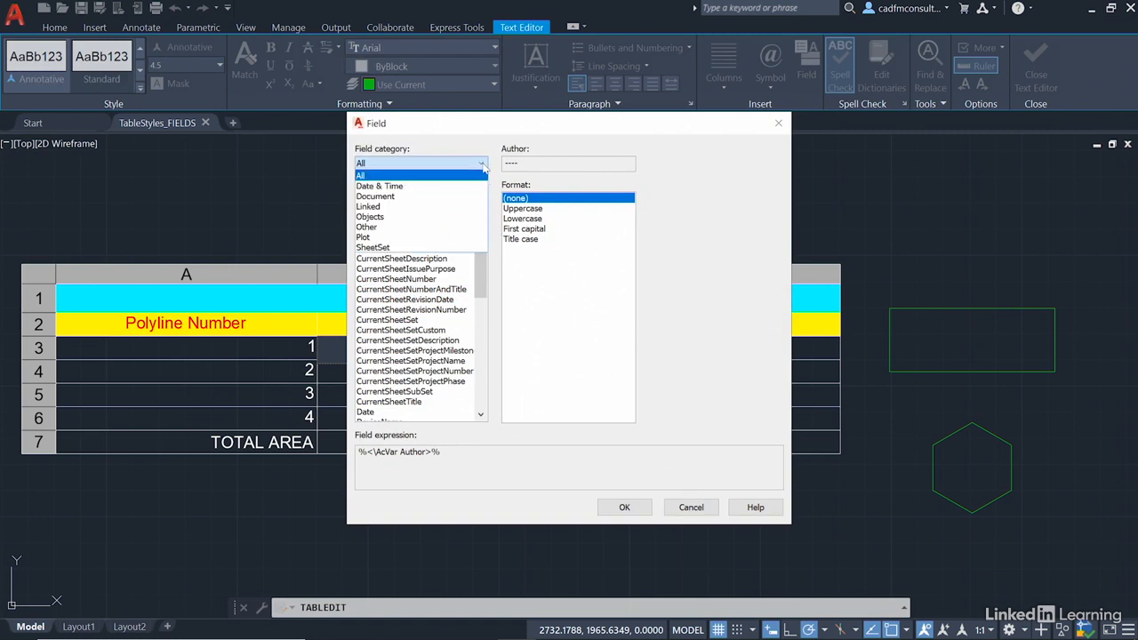
pyautogui.click(391, 217)
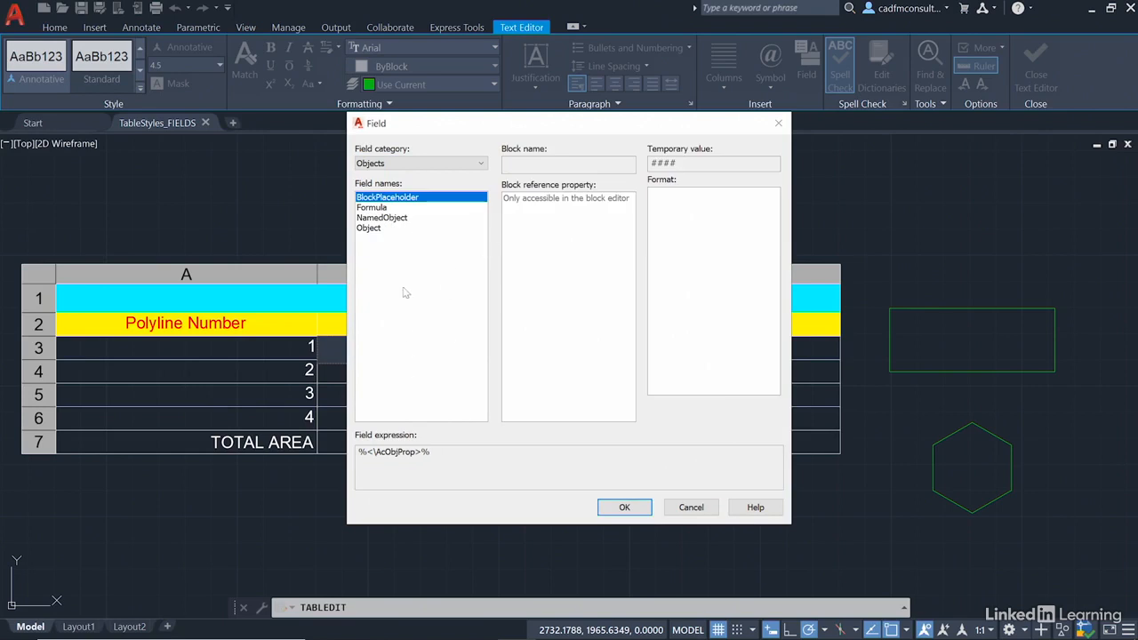
pyautogui.click(369, 229)
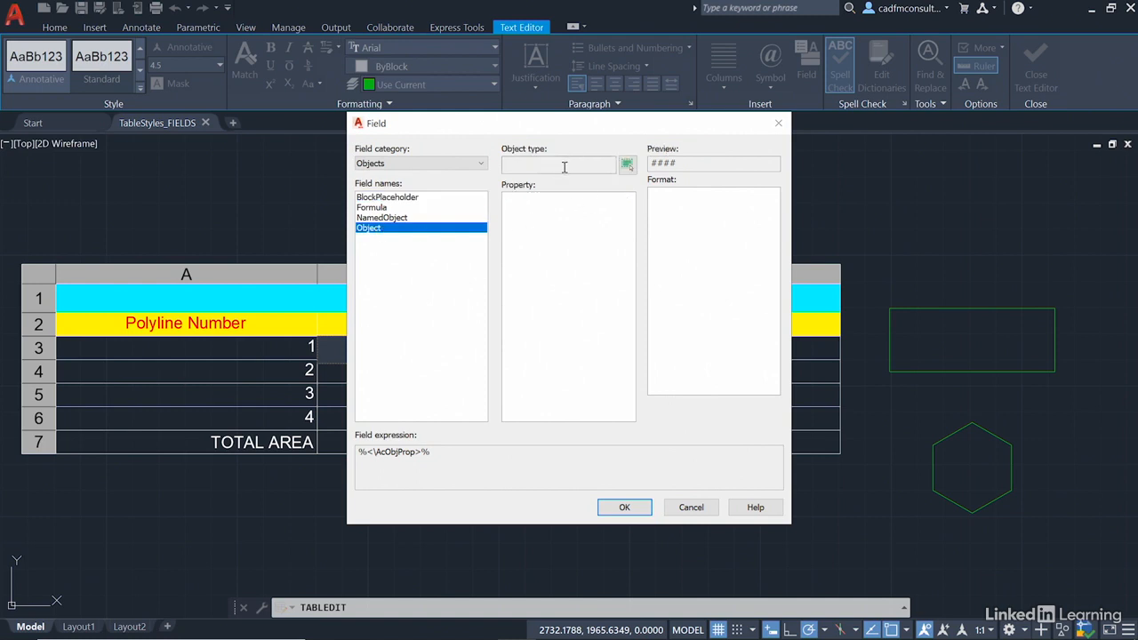
pyautogui.click(626, 166)
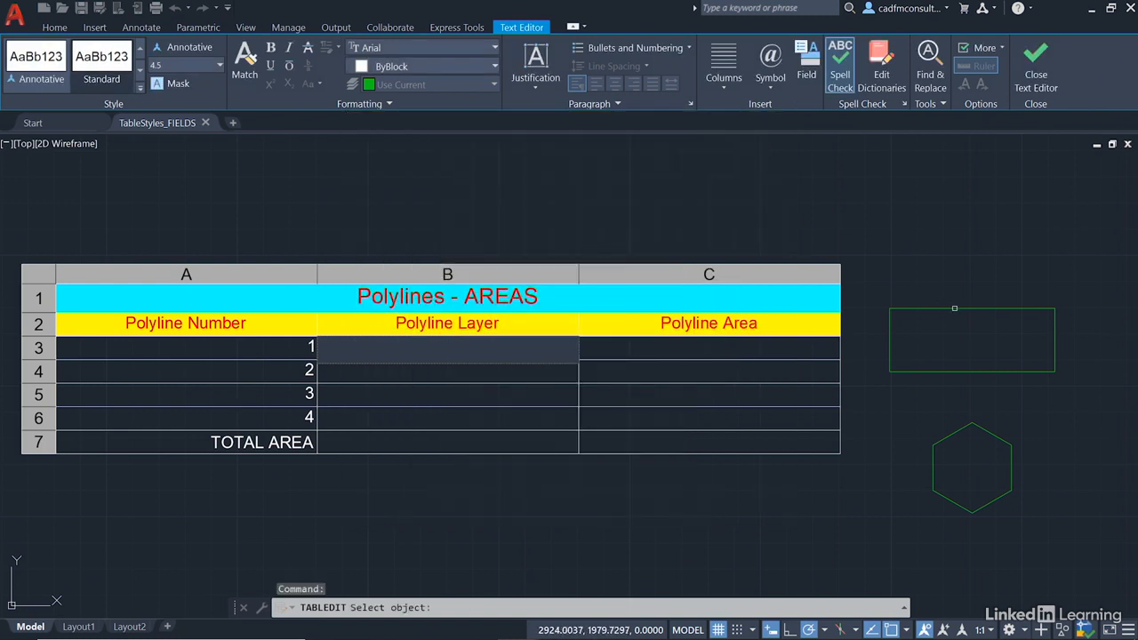
pyautogui.click(955, 310)
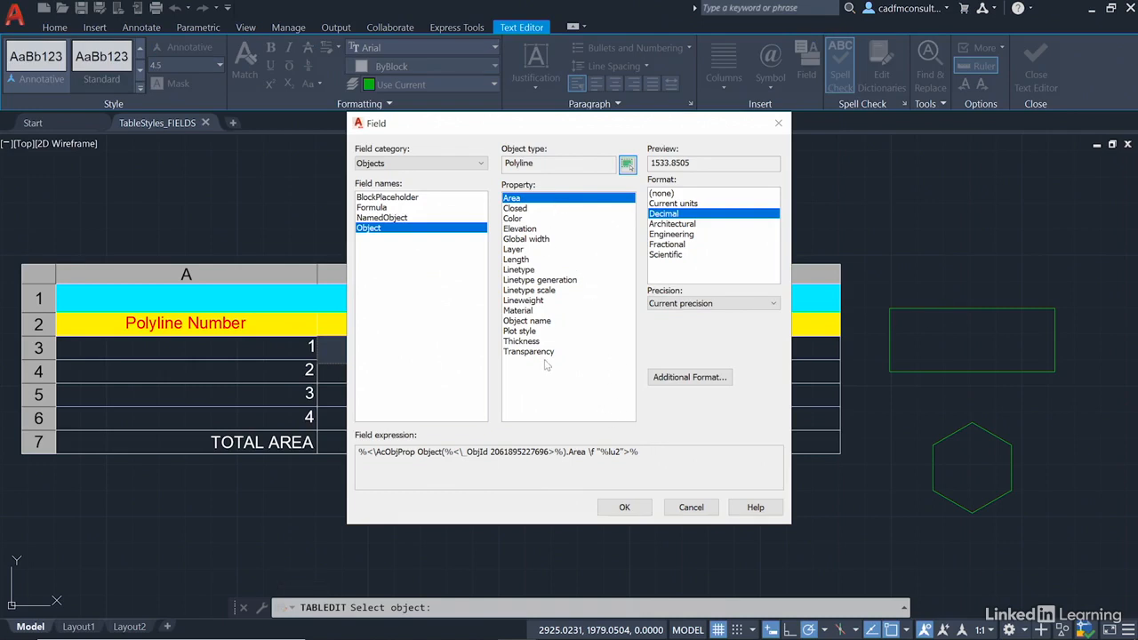
pyautogui.click(514, 251)
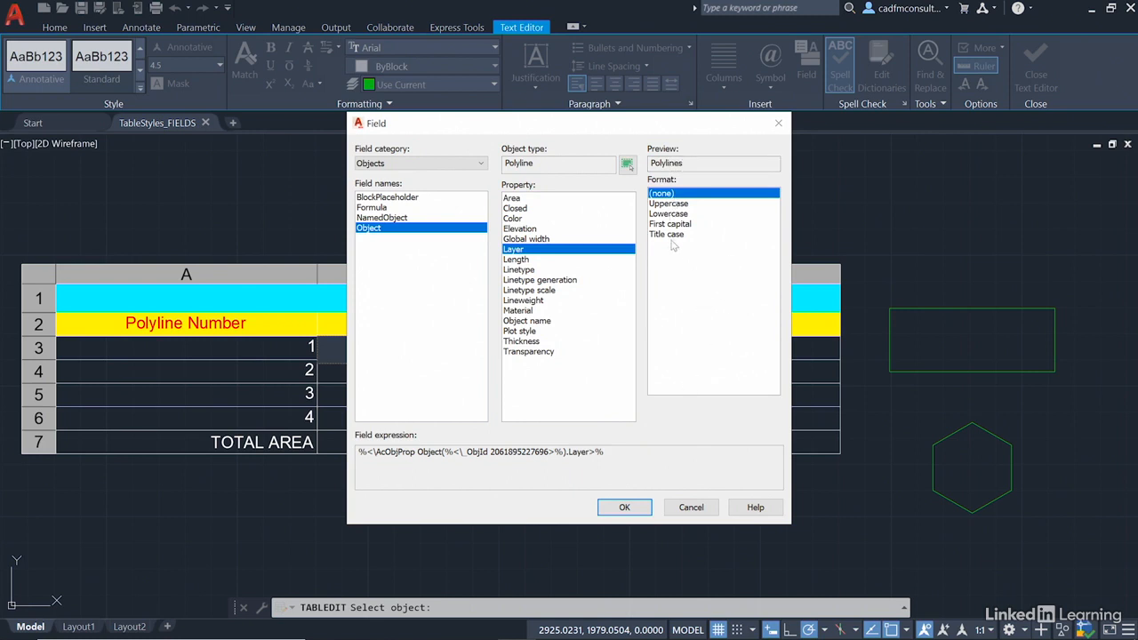
pyautogui.click(669, 205)
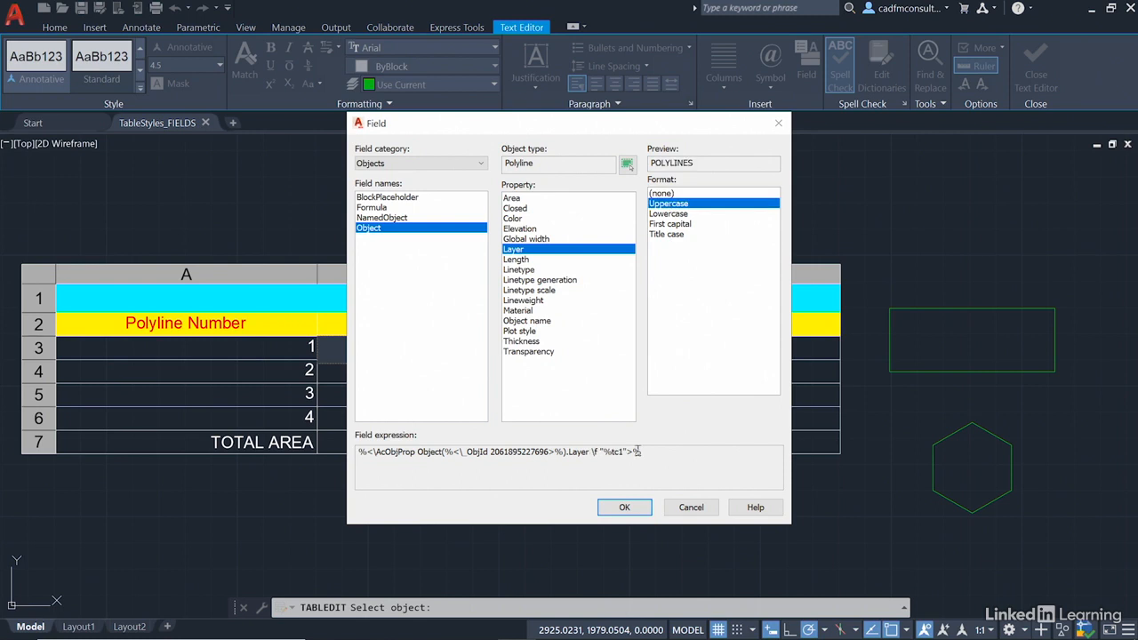
pyautogui.click(627, 506)
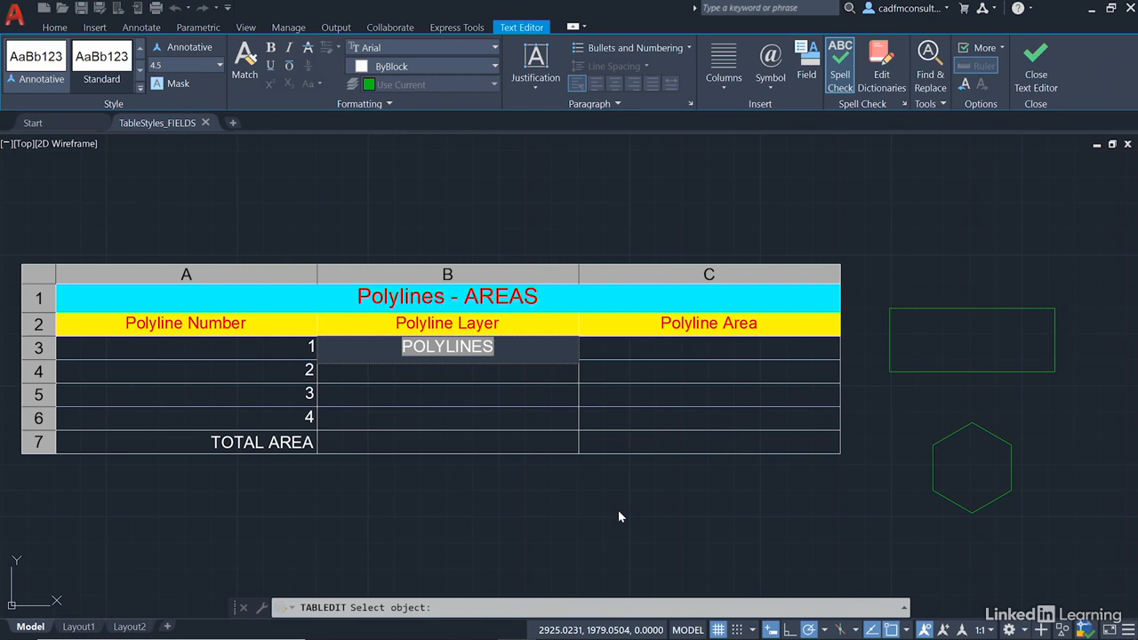
pyautogui.click(619, 511)
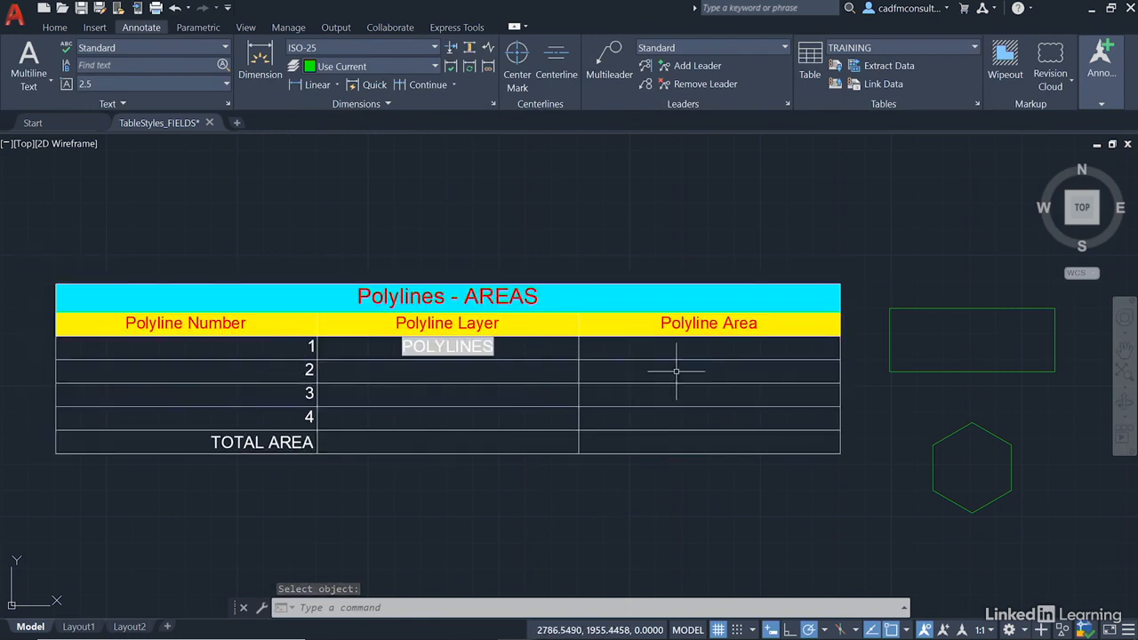
# Insert an Object field in cell B4 that shows the hexagon polyline's Layer property in Lowercase format
pyautogui.click(961, 308)
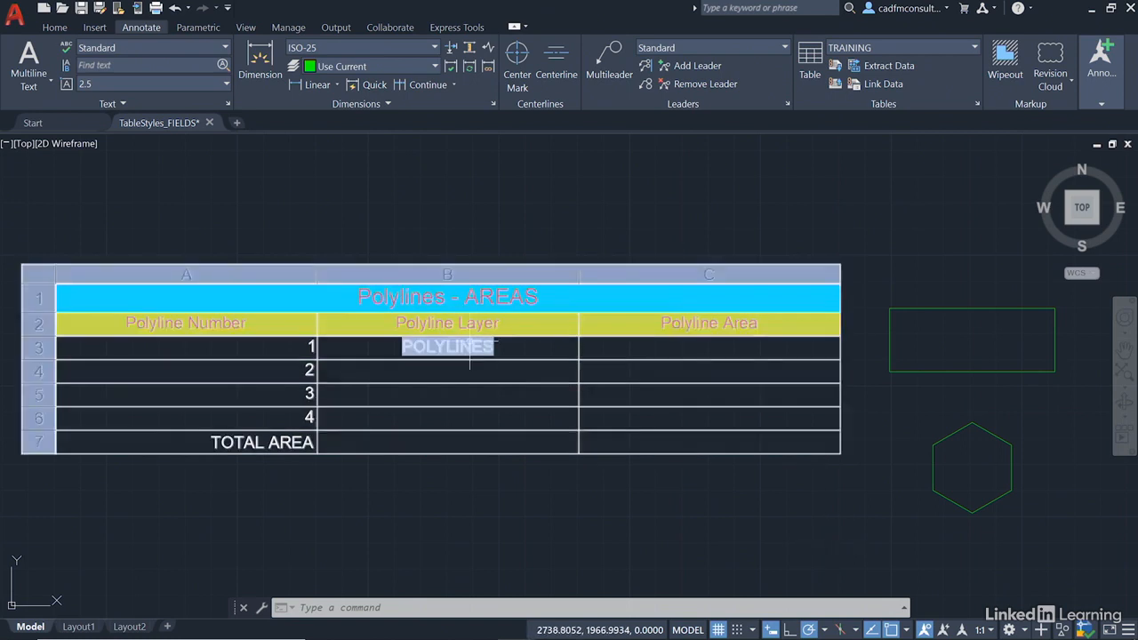
pyautogui.doubleClick(442, 371)
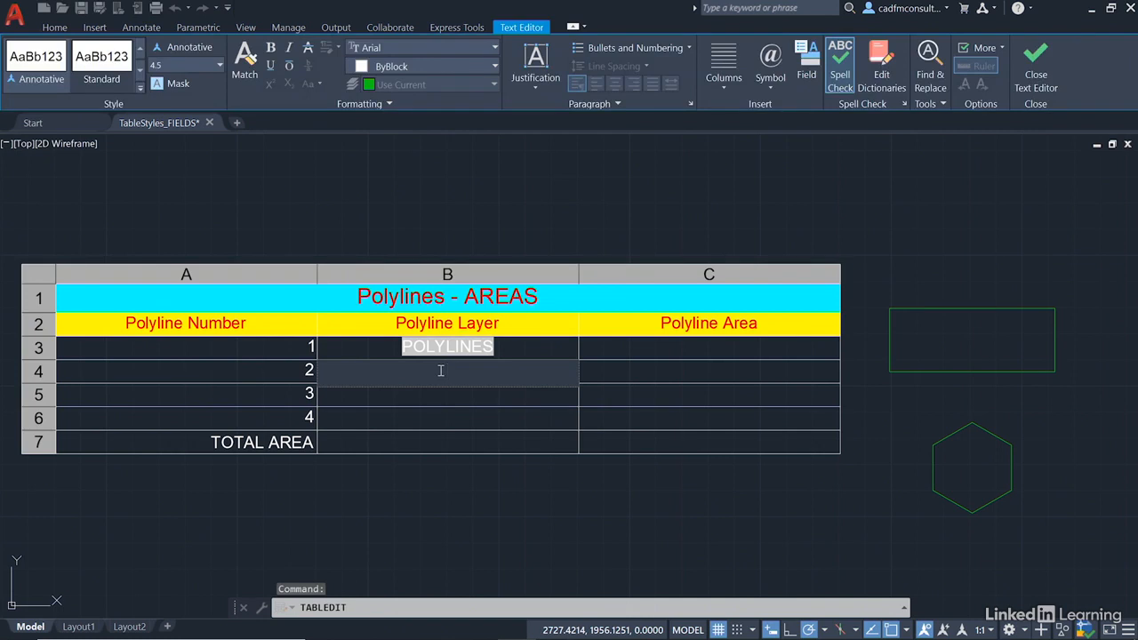
pyautogui.rightClick(441, 370)
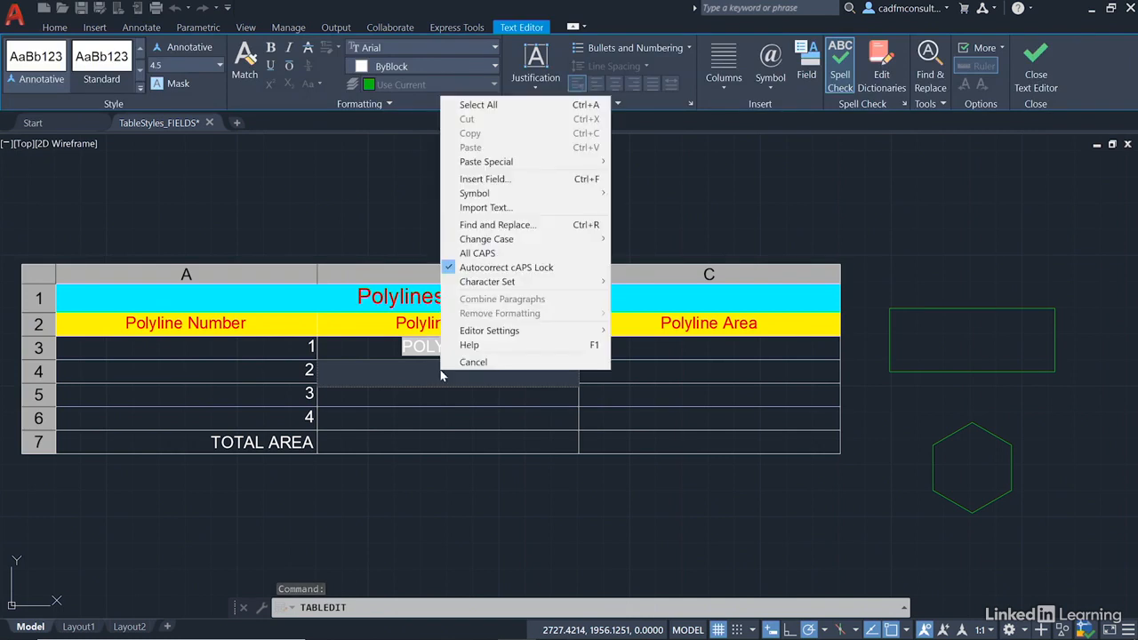
pyautogui.click(484, 179)
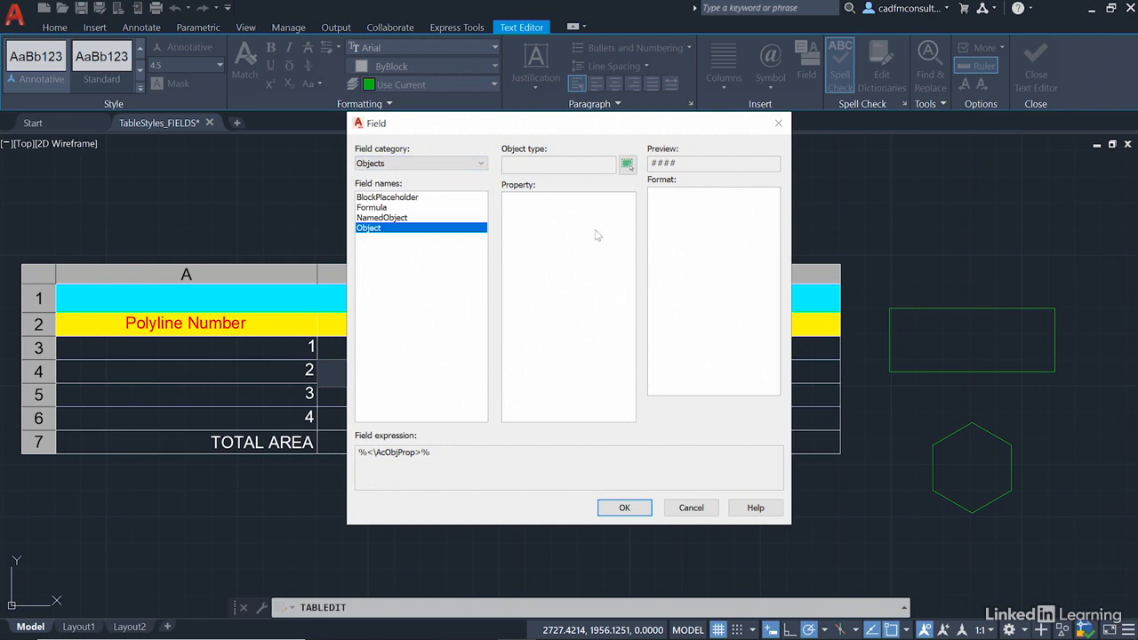
pyautogui.click(628, 168)
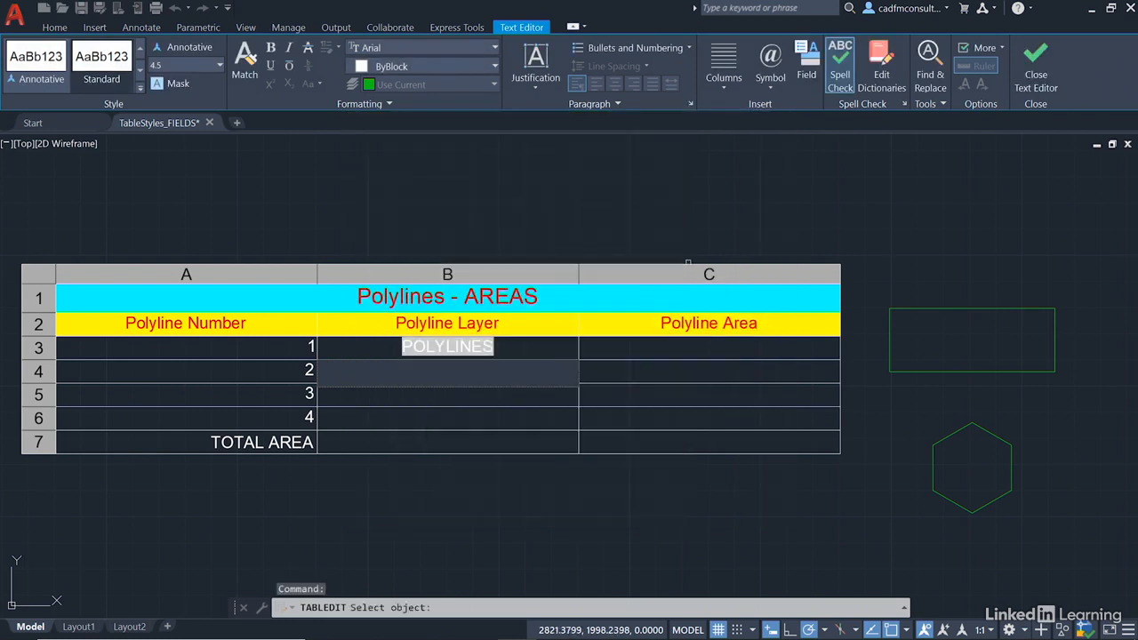
pyautogui.click(960, 430)
pyautogui.click(514, 250)
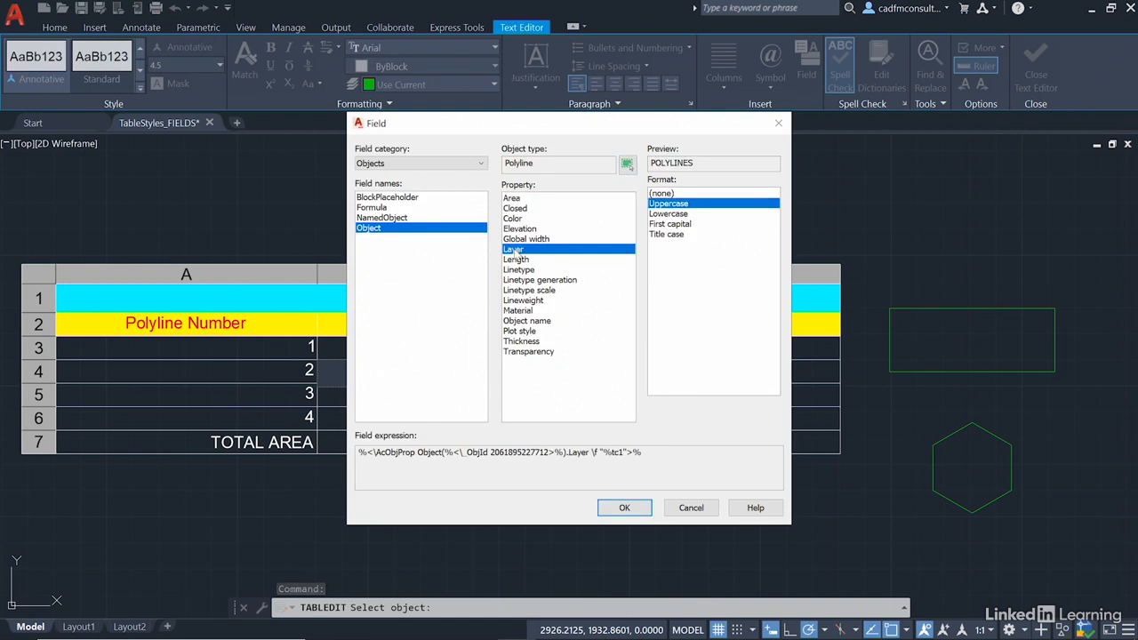
pyautogui.click(680, 214)
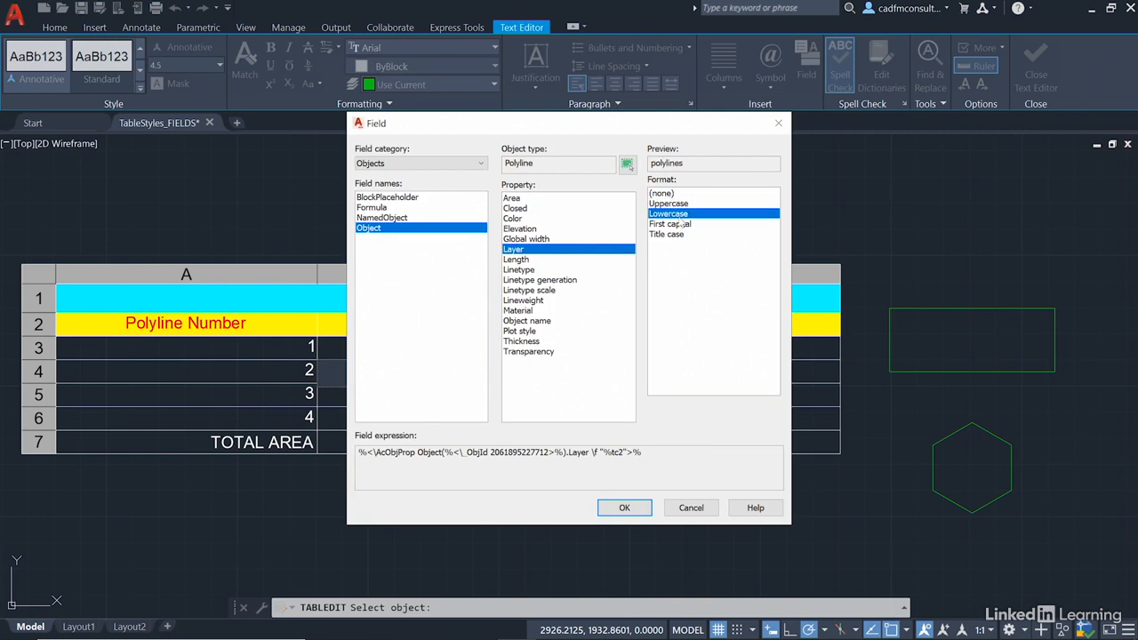
pyautogui.click(615, 510)
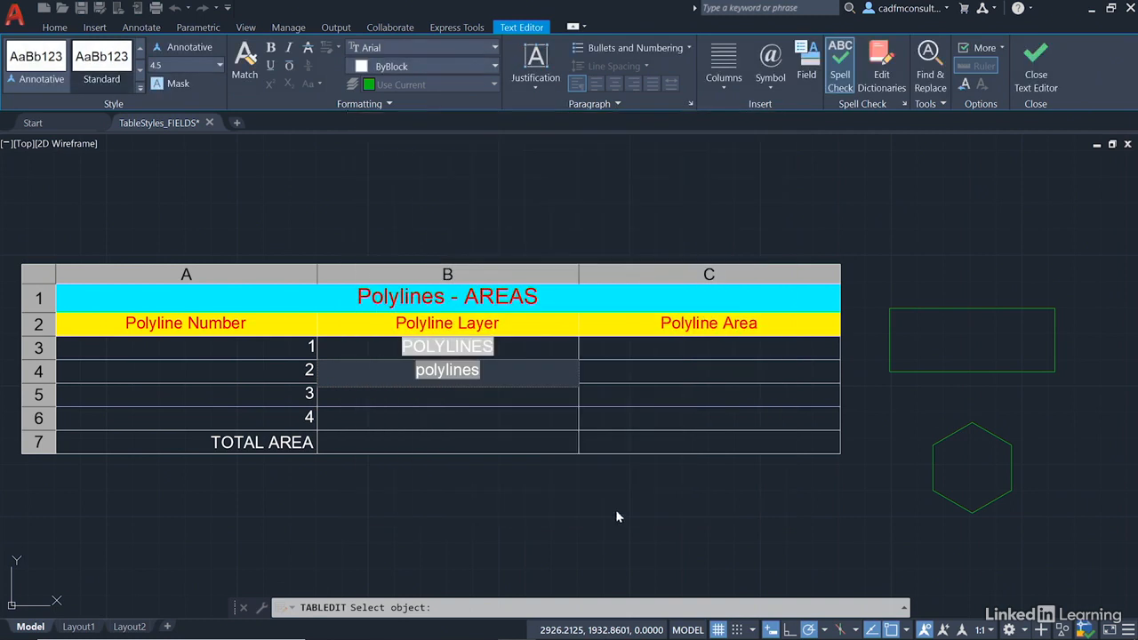
pyautogui.click(533, 500)
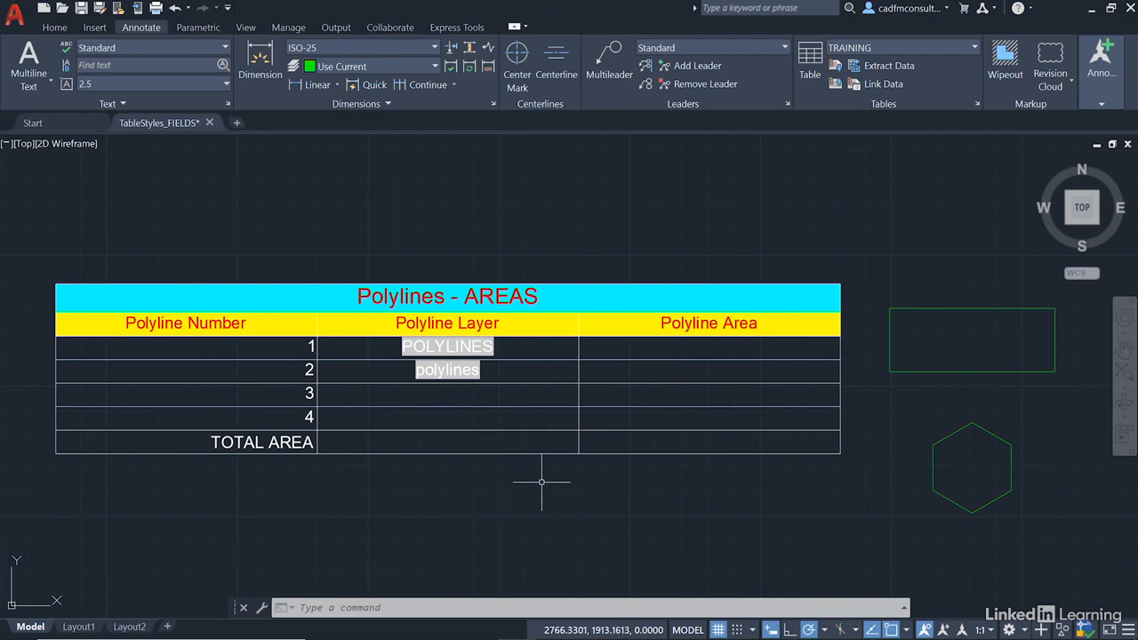
# Insert an Object field in cell C3 that shows the rectangle polyline's Area in Decimal format with current precision
pyautogui.doubleClick(709, 346)
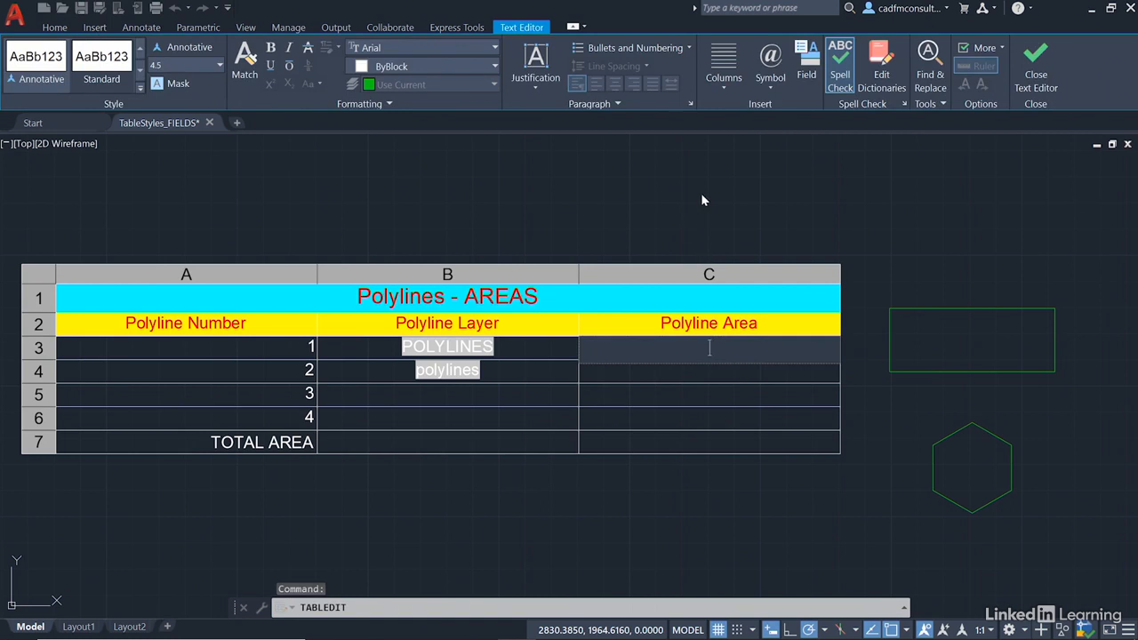
pyautogui.click(806, 62)
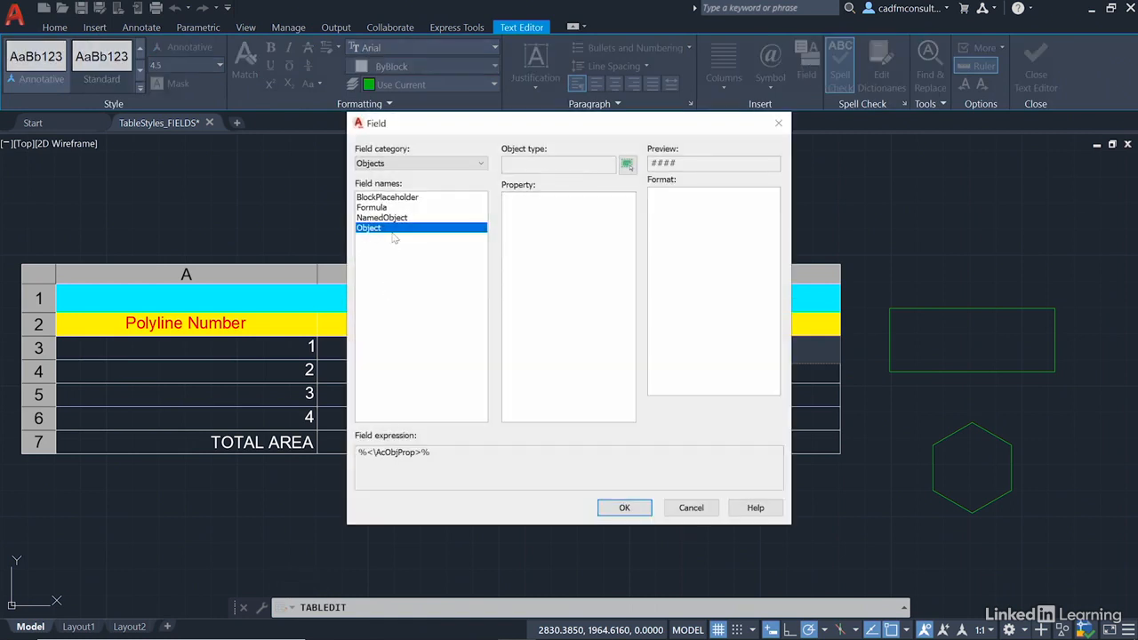
pyautogui.click(627, 167)
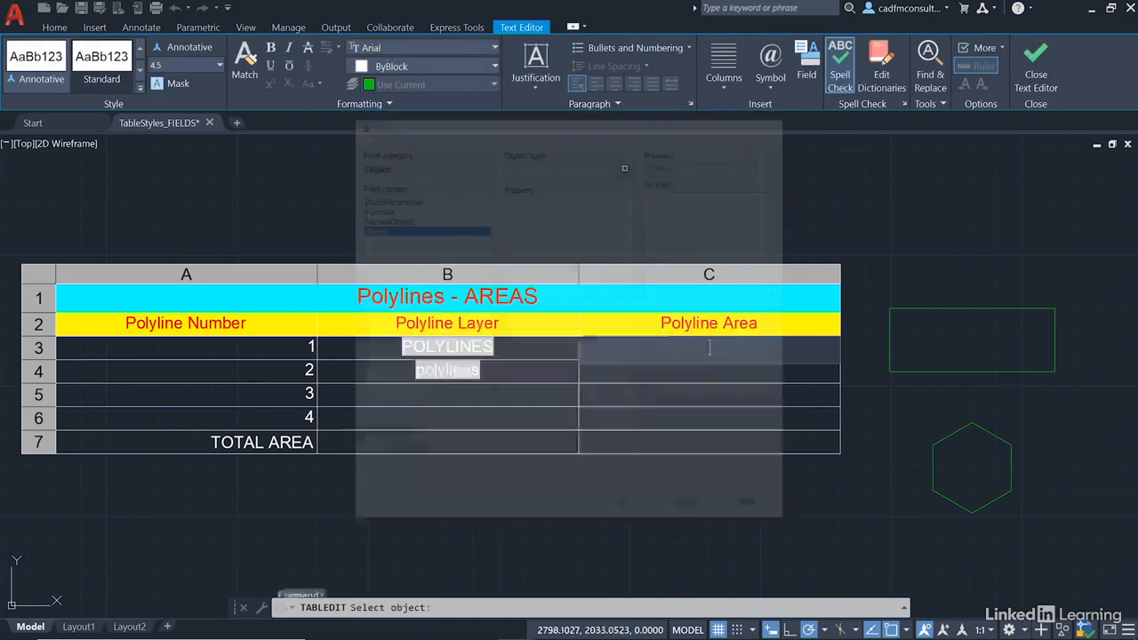
pyautogui.click(982, 309)
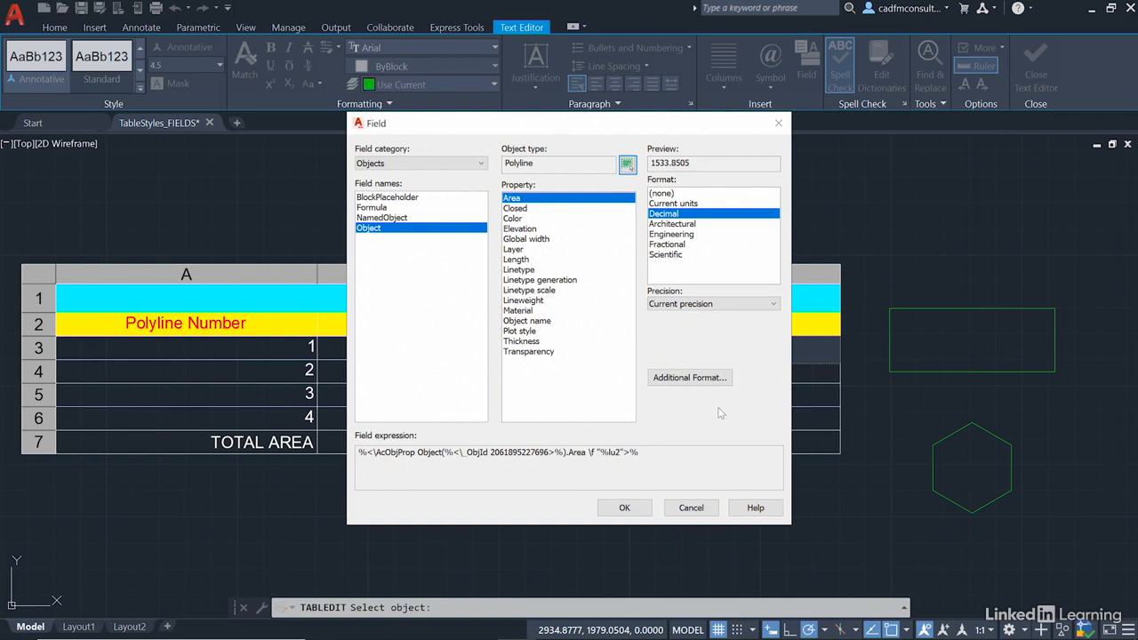
pyautogui.click(624, 508)
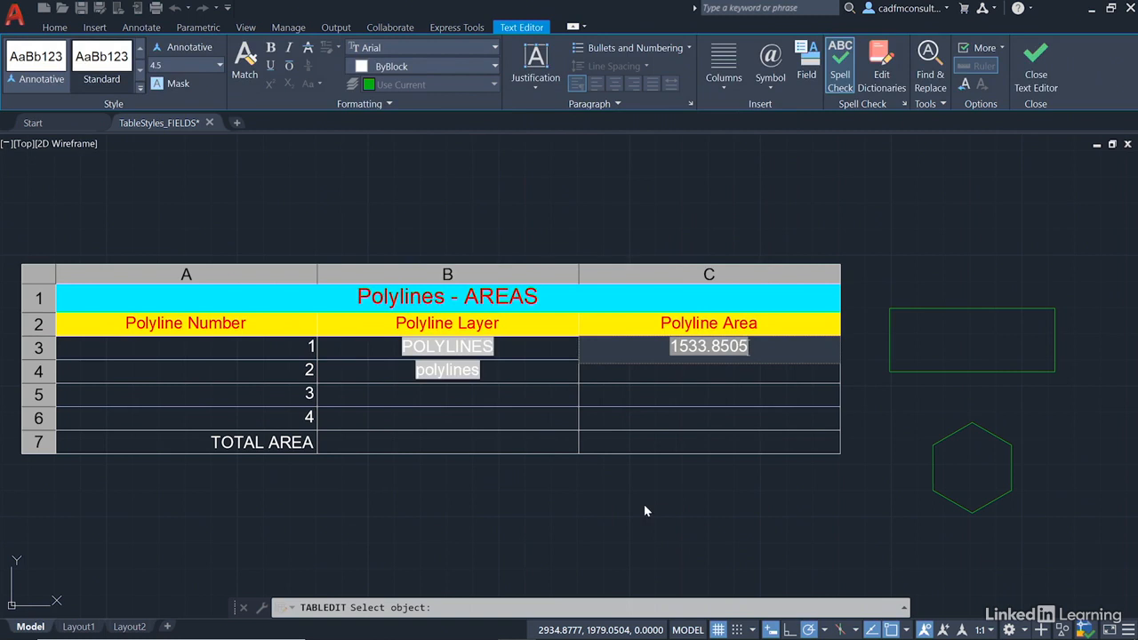
pyautogui.click(744, 500)
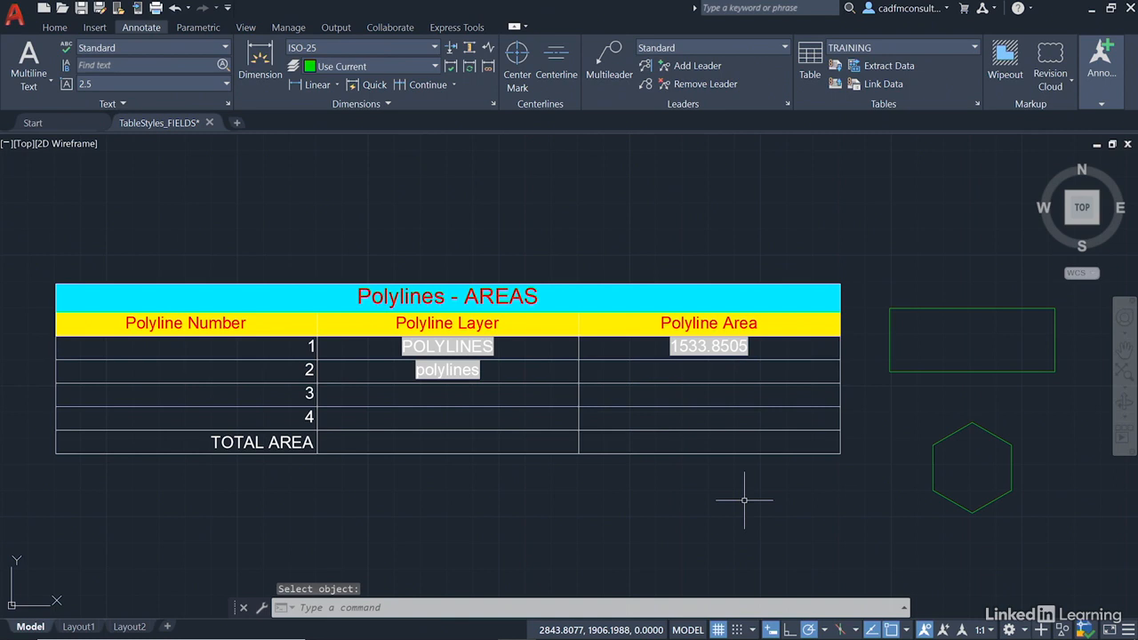
pyautogui.click(442, 402)
pyautogui.press('Escape')
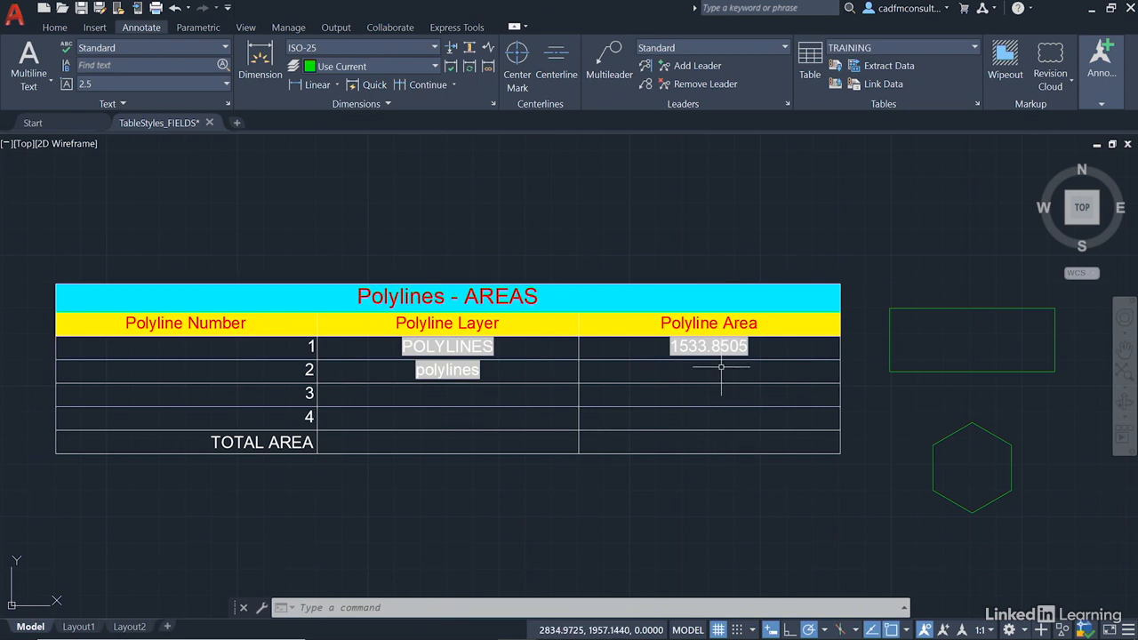
# Insert an Object field in cell C4 that shows the hexagon polyline's Area in Decimal format with current precision
pyautogui.doubleClick(722, 368)
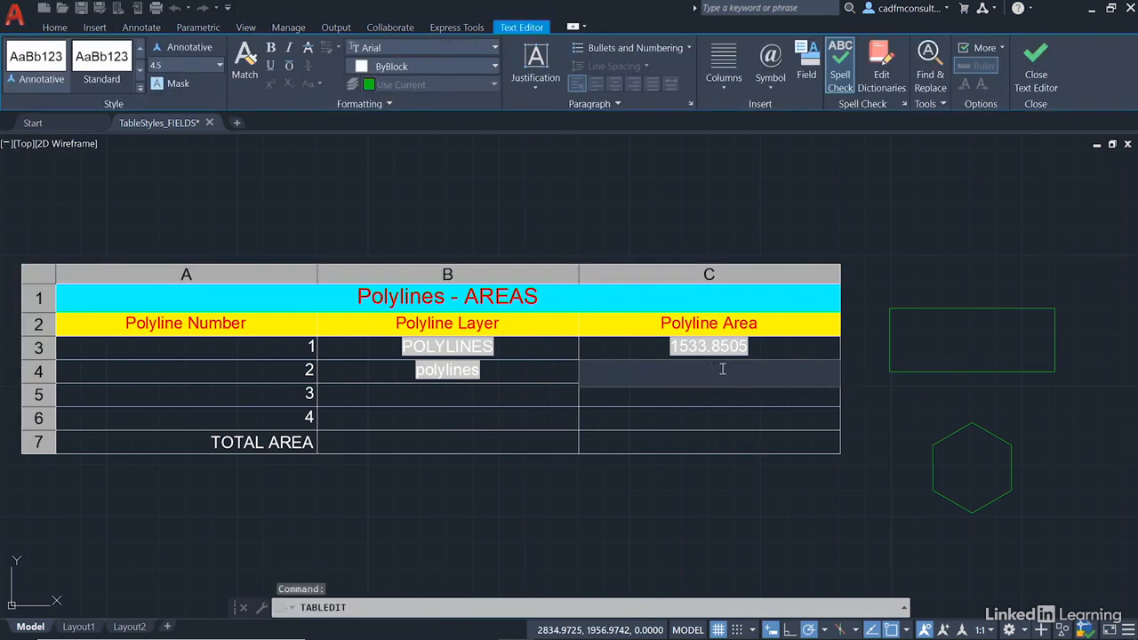
pyautogui.click(806, 67)
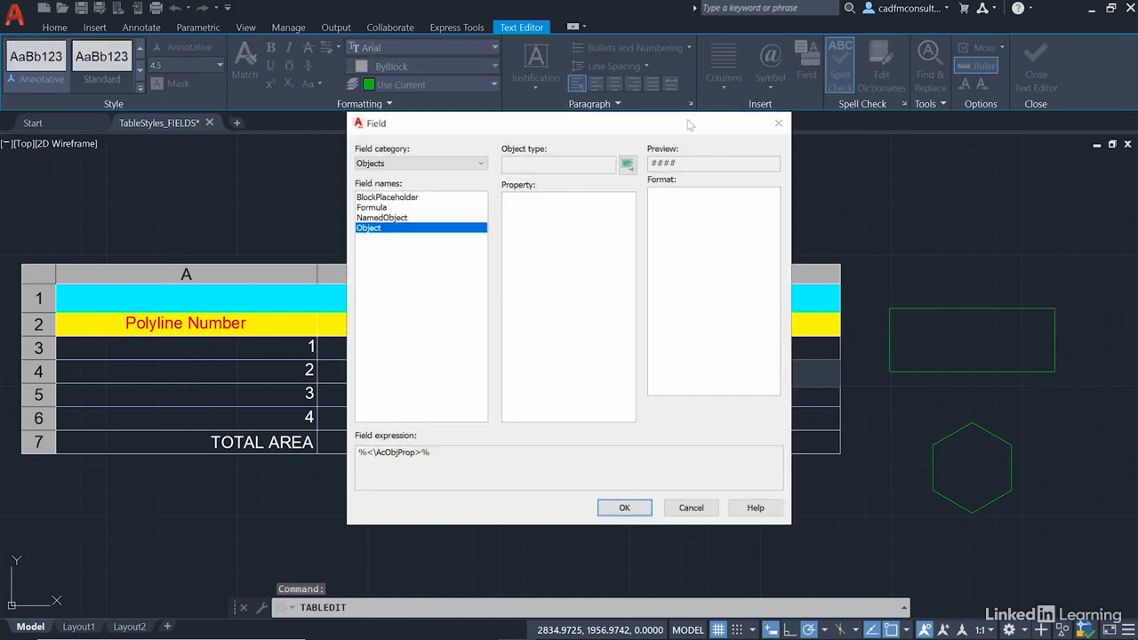
pyautogui.click(626, 165)
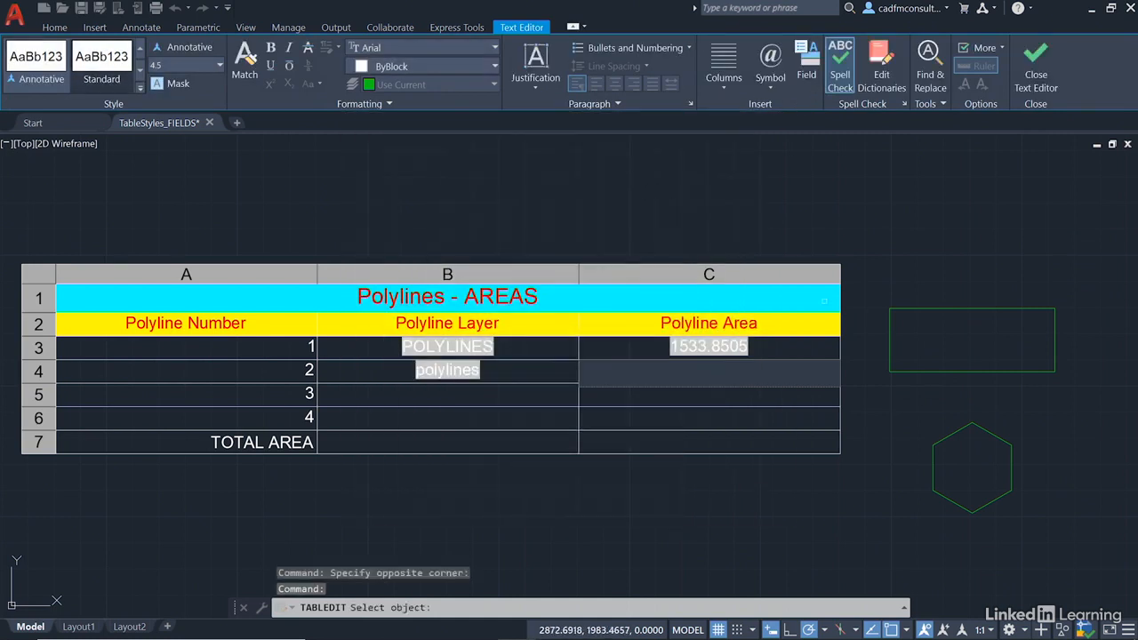
pyautogui.click(957, 428)
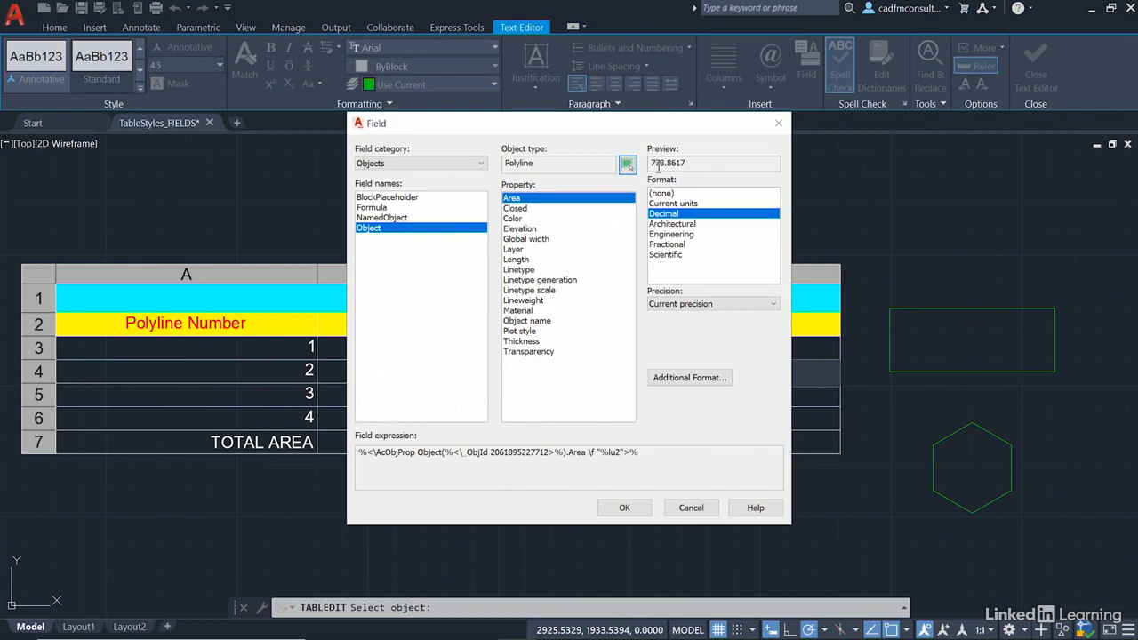
pyautogui.click(624, 507)
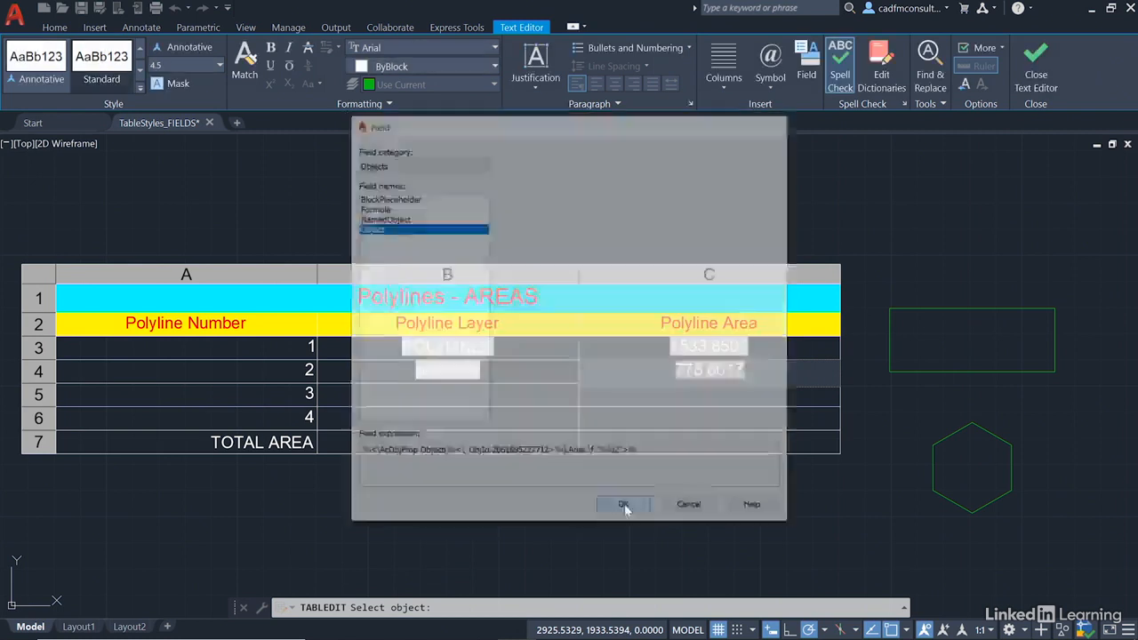
pyautogui.click(688, 487)
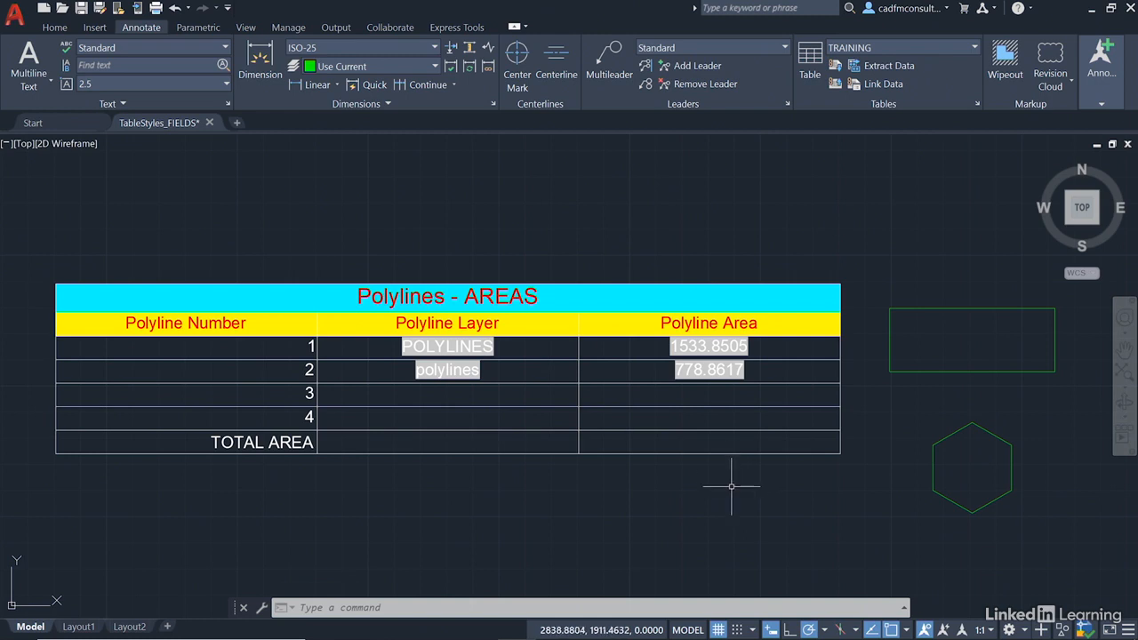
# Insert a Sum formula over the range C3:C6 in cell C7 of the Polyline Area column
pyautogui.click(717, 440)
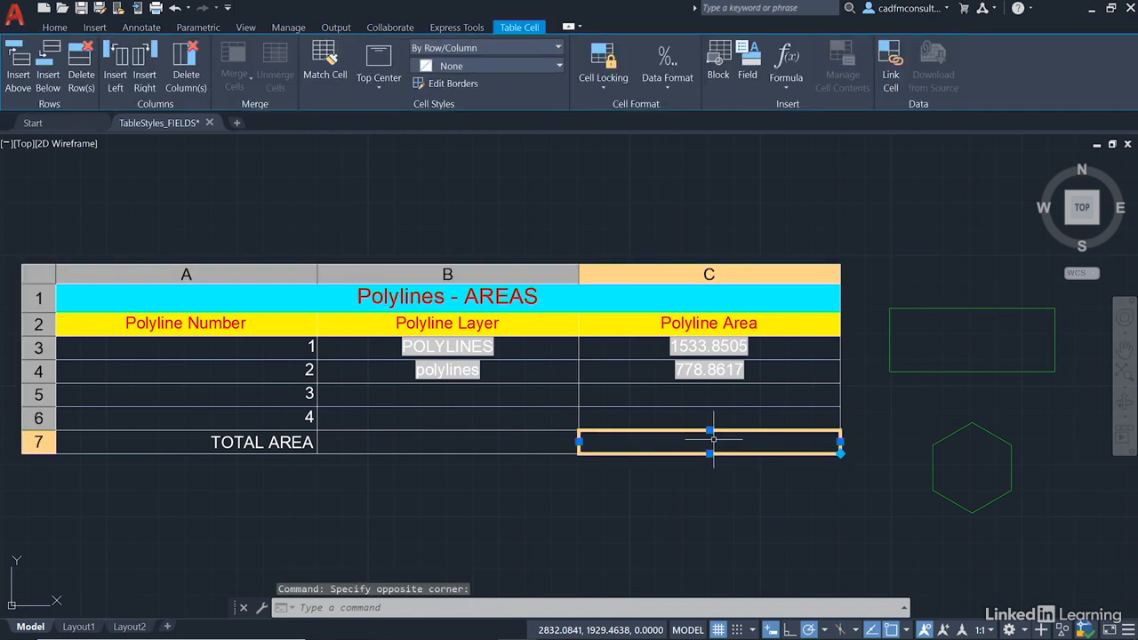
pyautogui.click(786, 84)
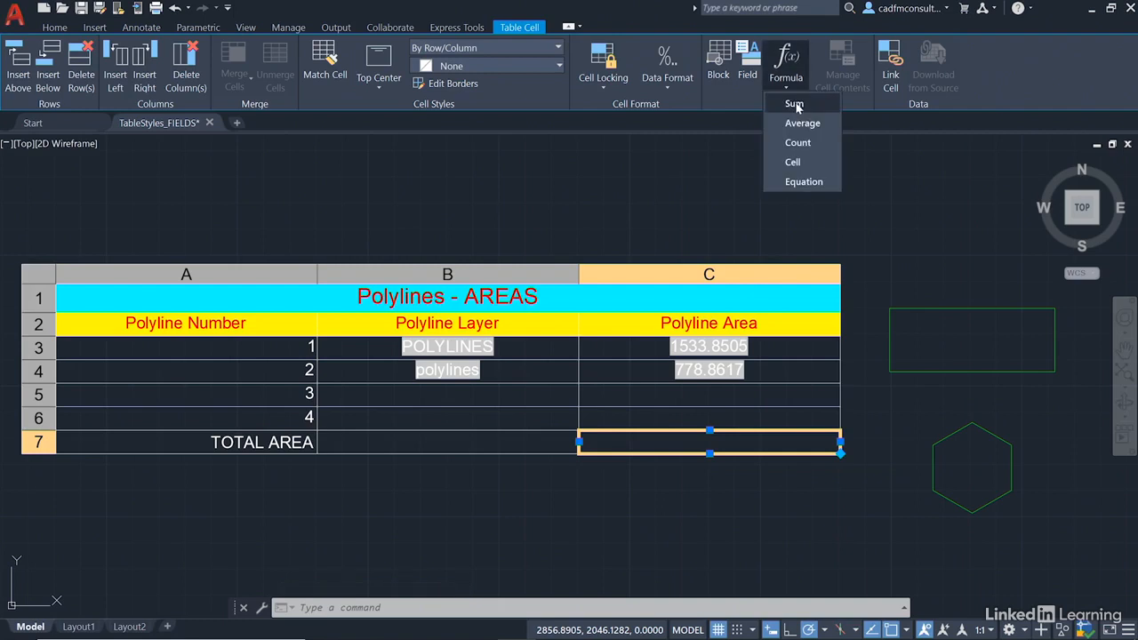
pyautogui.click(794, 105)
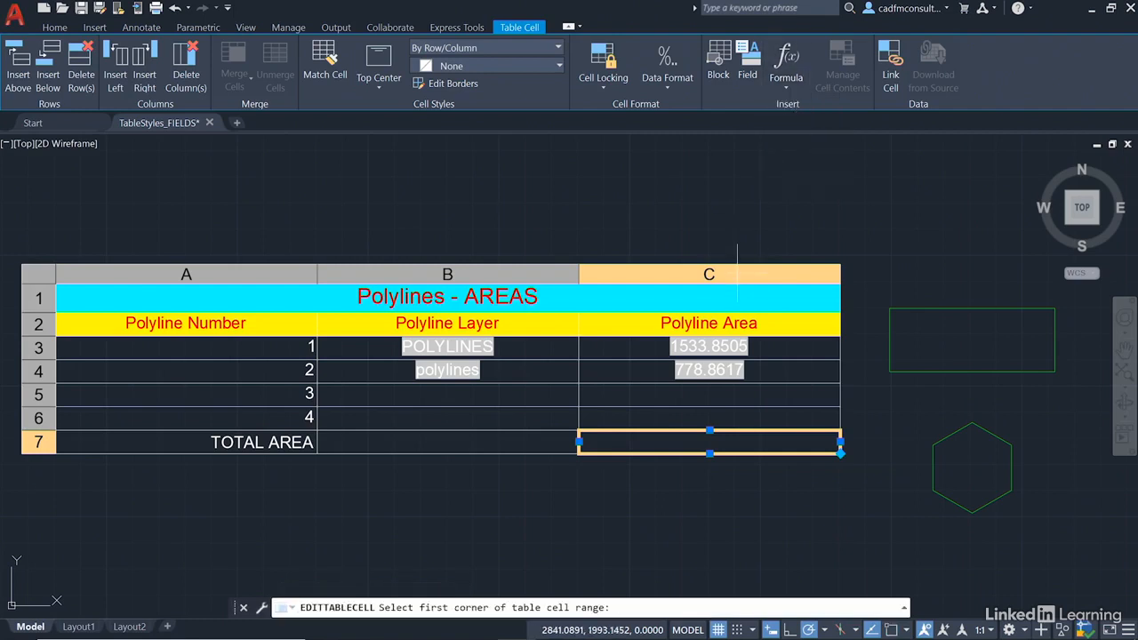
pyautogui.click(783, 420)
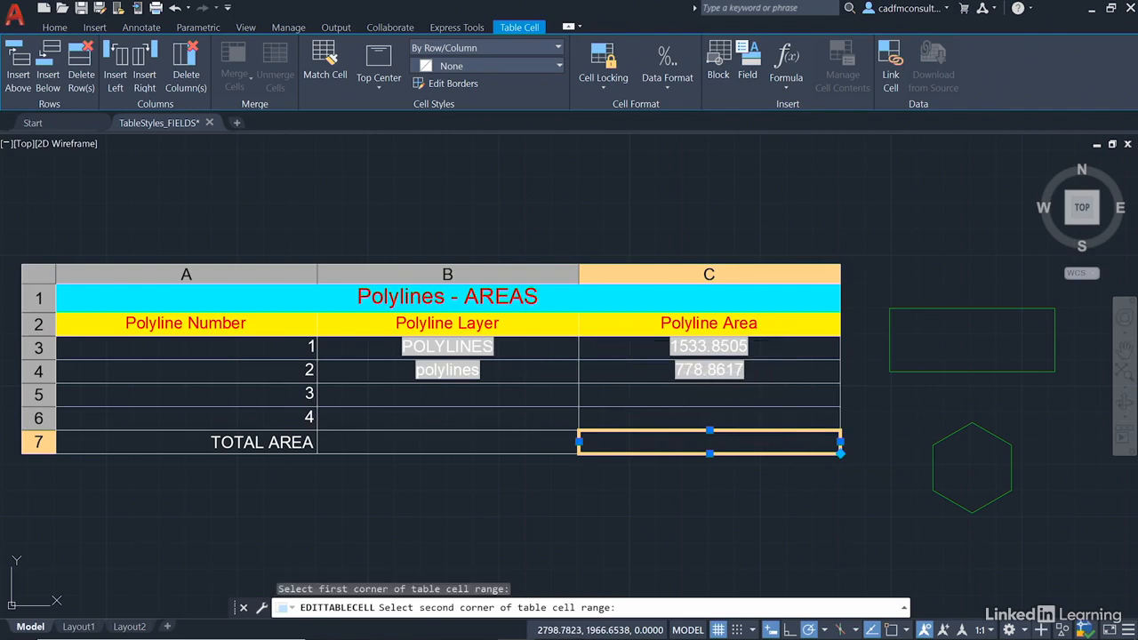
pyautogui.click(635, 333)
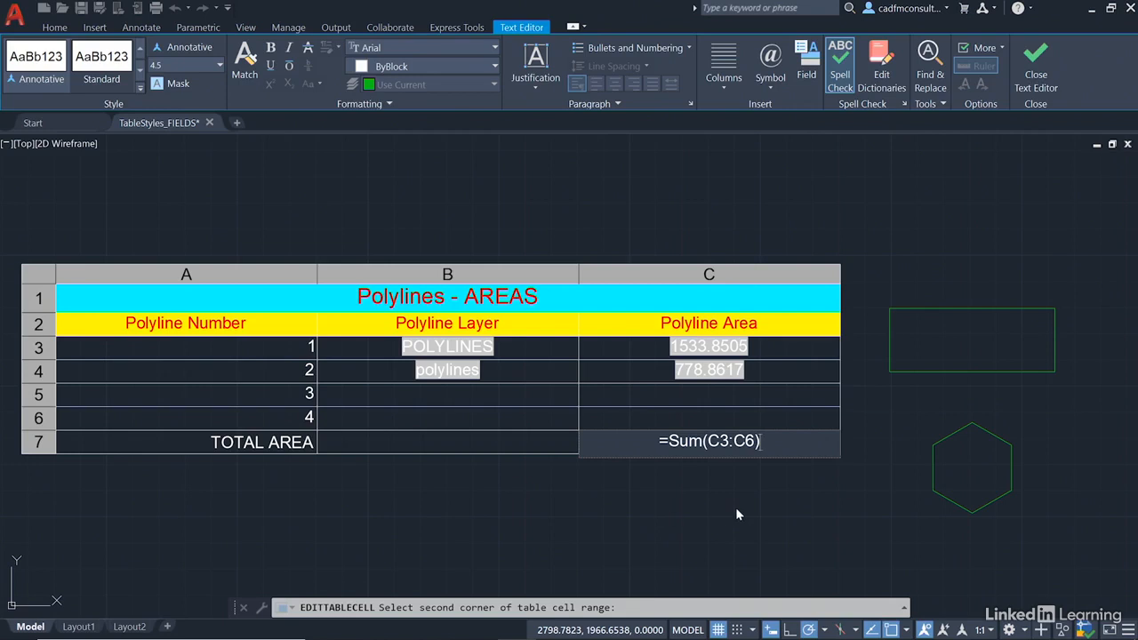
pyautogui.click(1034, 63)
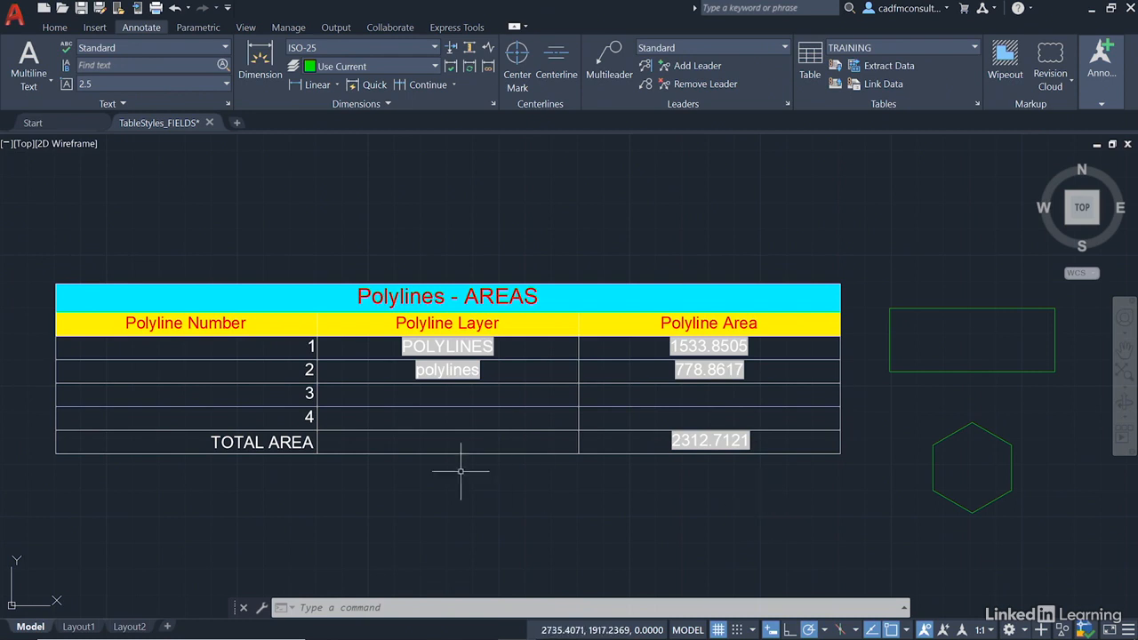
# Merge the TOTAL AREA cell A7 with the empty cell B7 using Merge By Row
pyautogui.click(210, 434)
pyautogui.press('Escape')
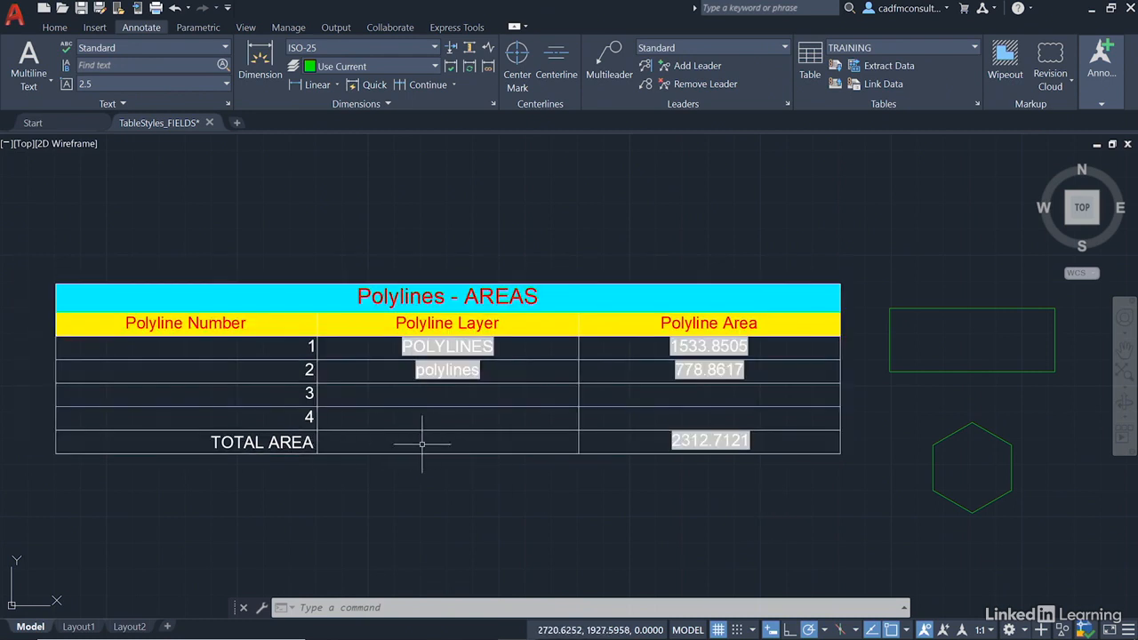
pyautogui.click(436, 436)
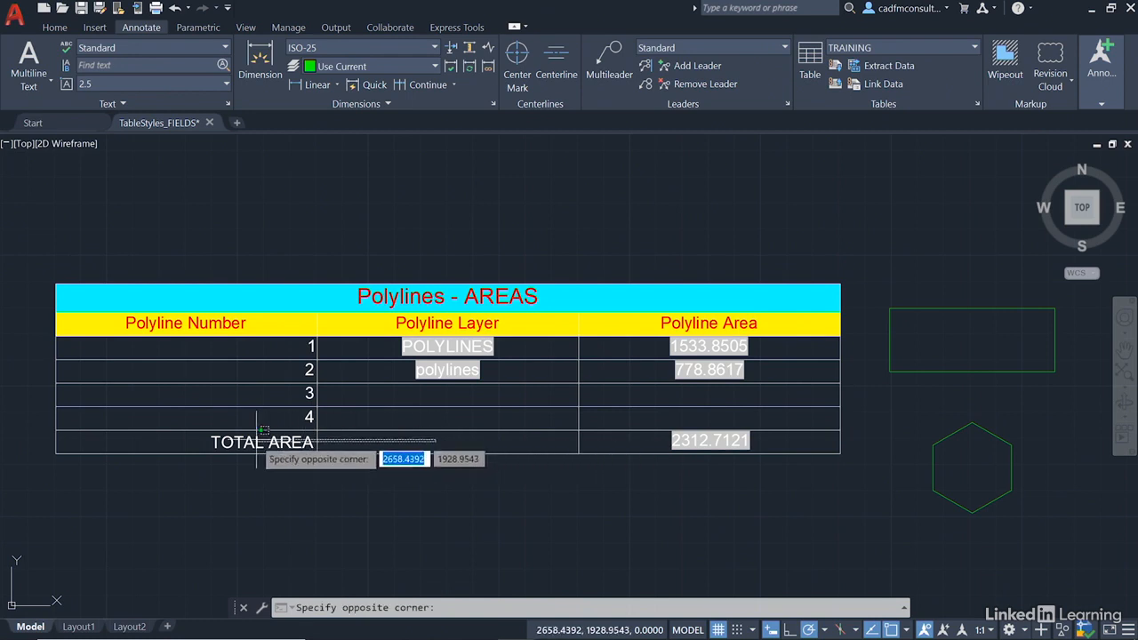
pyautogui.click(165, 434)
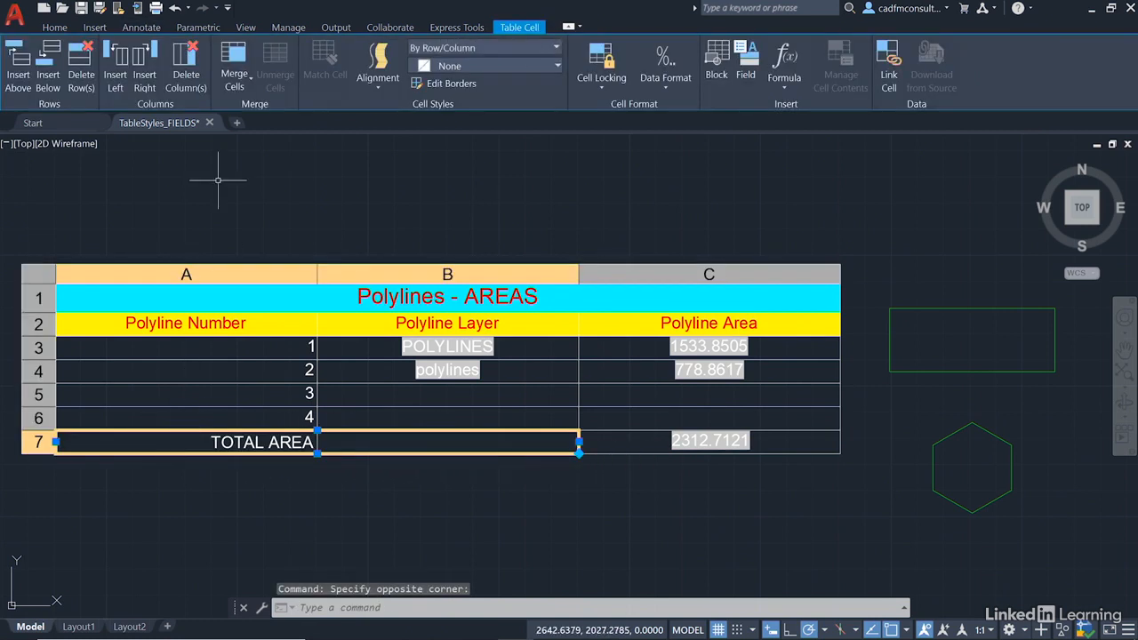
pyautogui.click(234, 76)
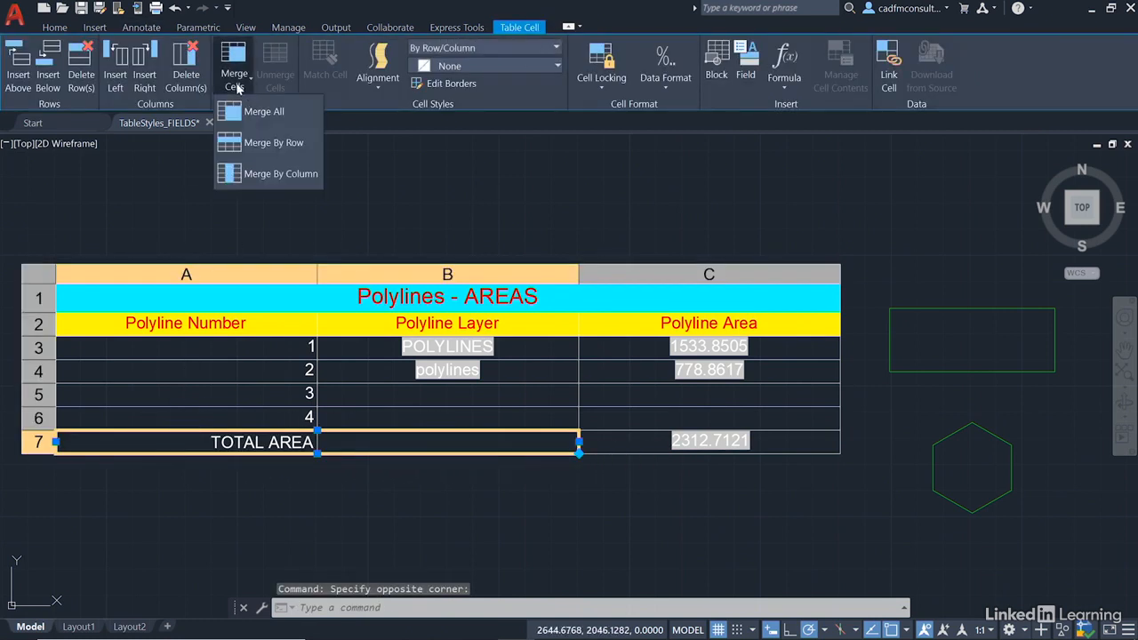
pyautogui.click(266, 142)
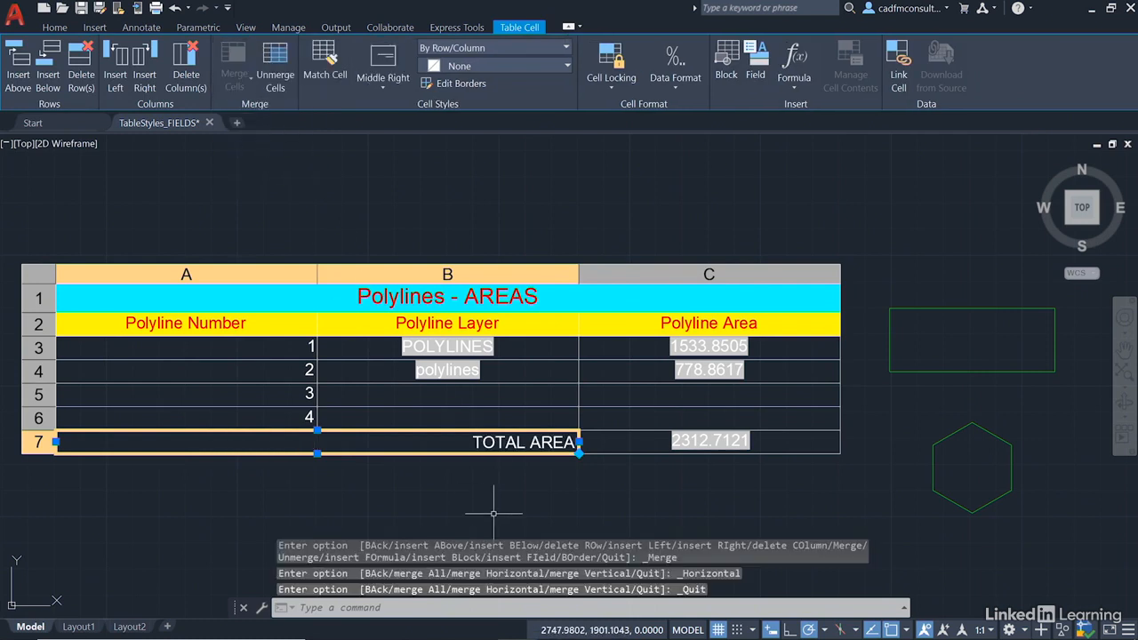
pyautogui.press('Escape')
pyautogui.press('Escape')
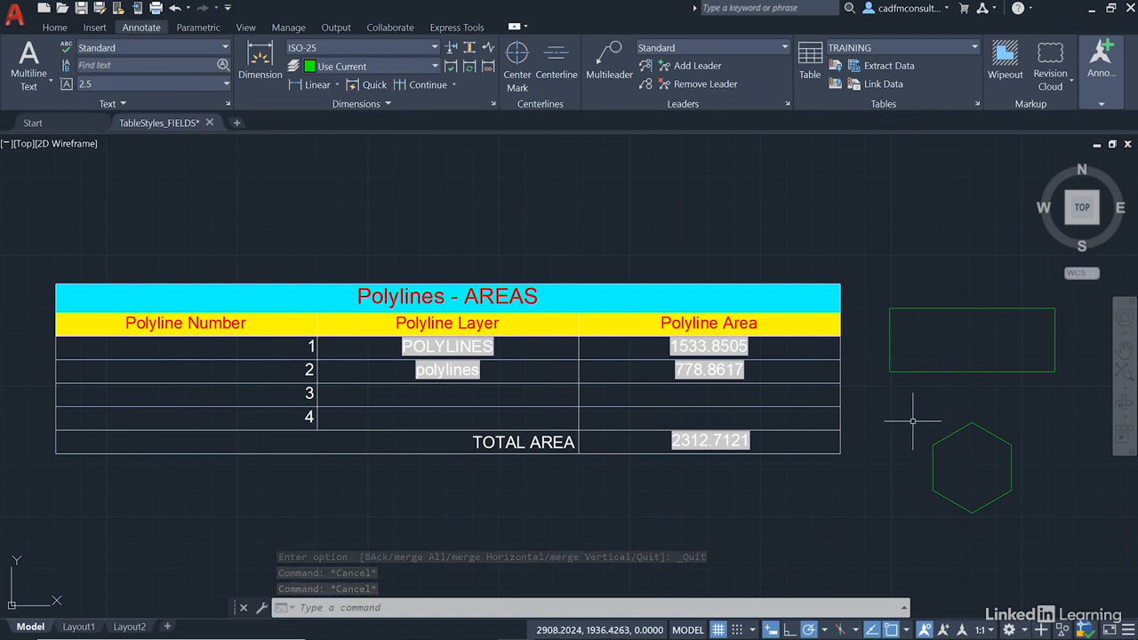
# Stretch the rectangle polyline's upper-left vertex straight upward into a sloped top edge, and regenerate the drawing with REGEN to update the table fields
pyautogui.click(959, 306)
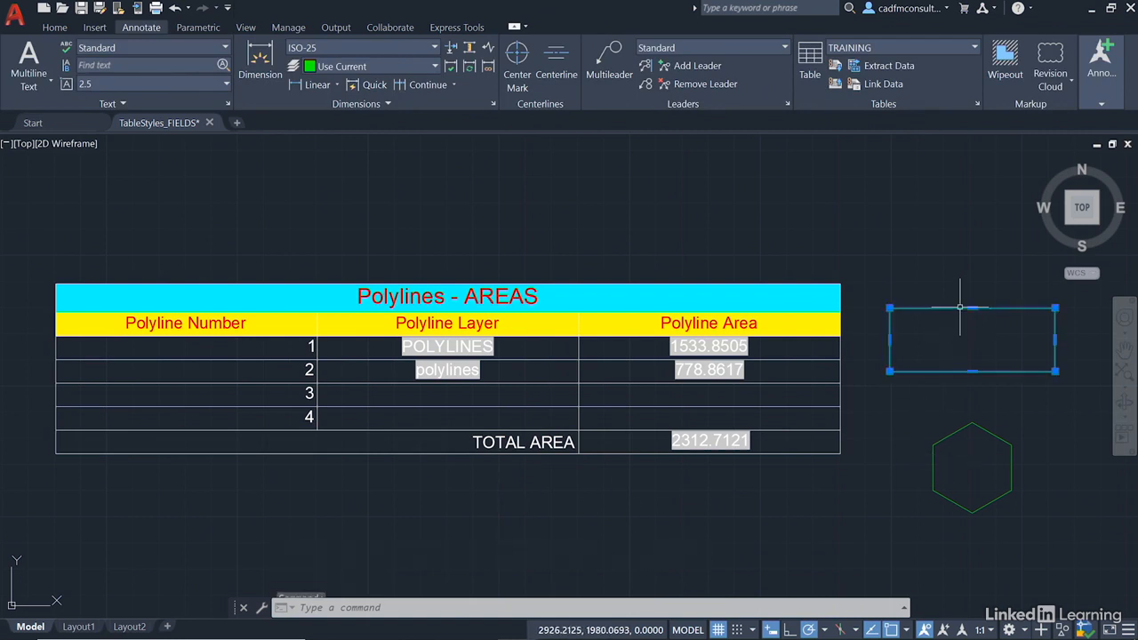
pyautogui.click(890, 307)
pyautogui.click(890, 253)
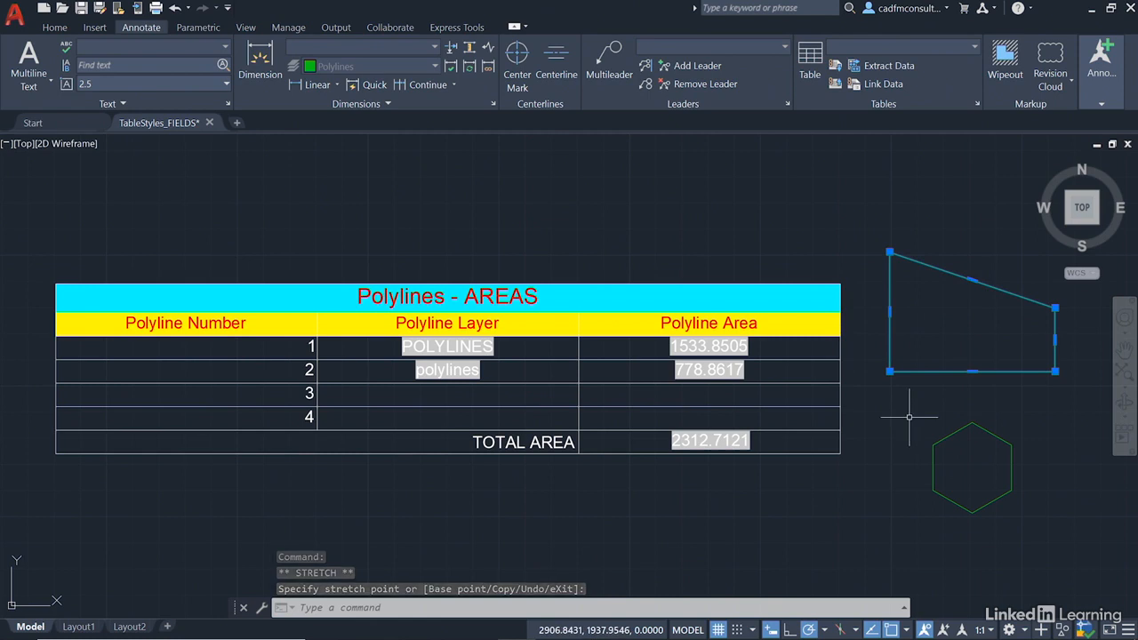
pyautogui.press('Escape')
pyautogui.press('Escape')
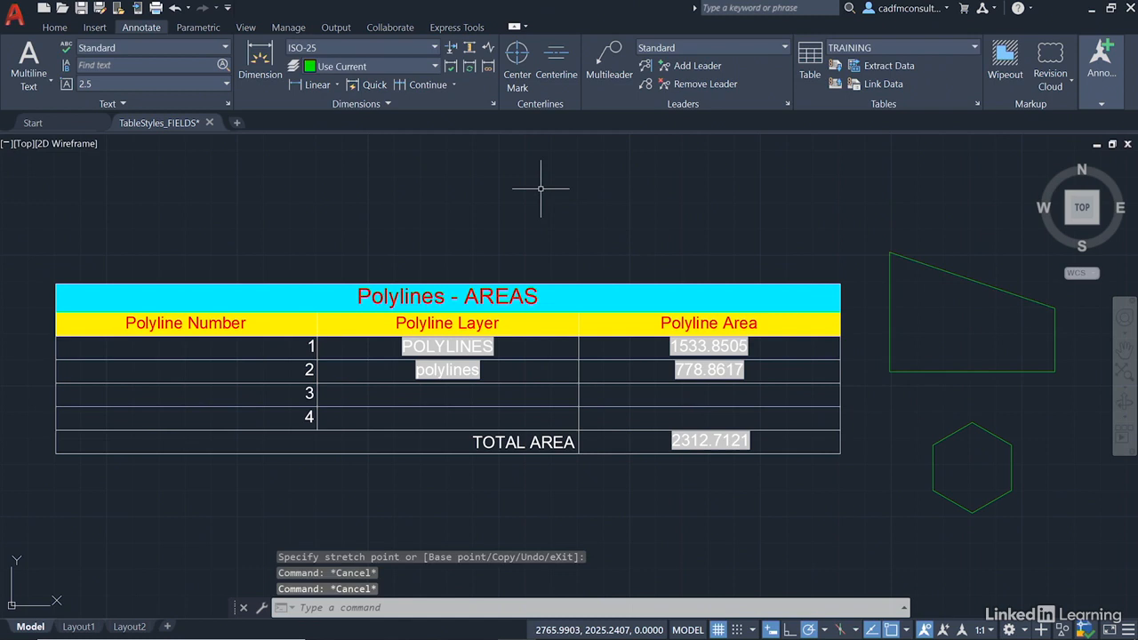
pyautogui.write('rege')
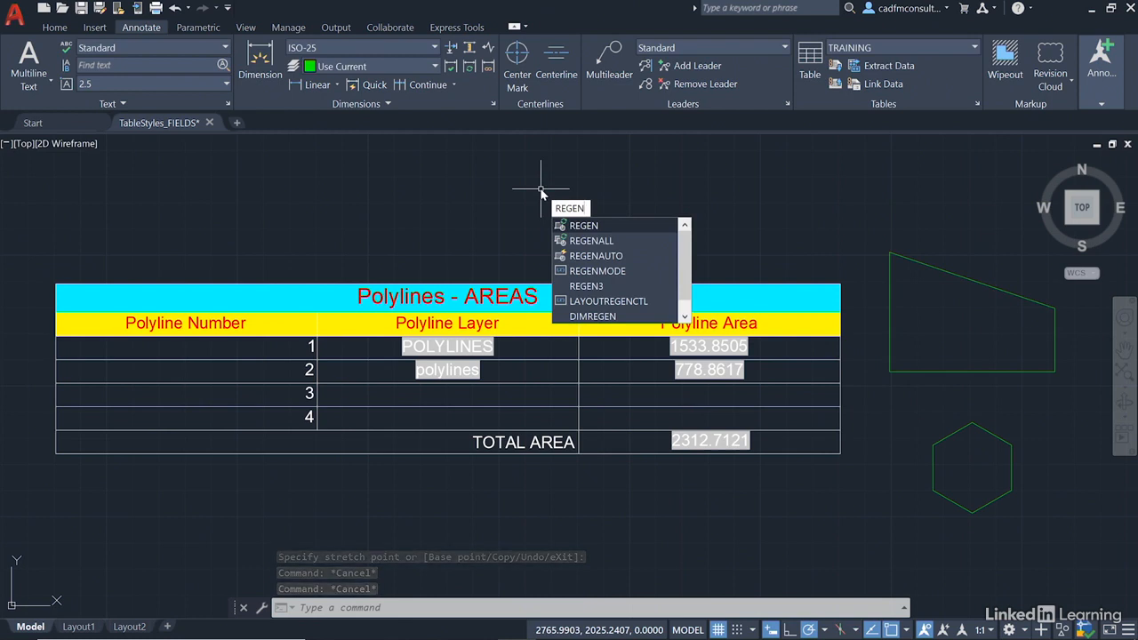
pyautogui.press('Return')
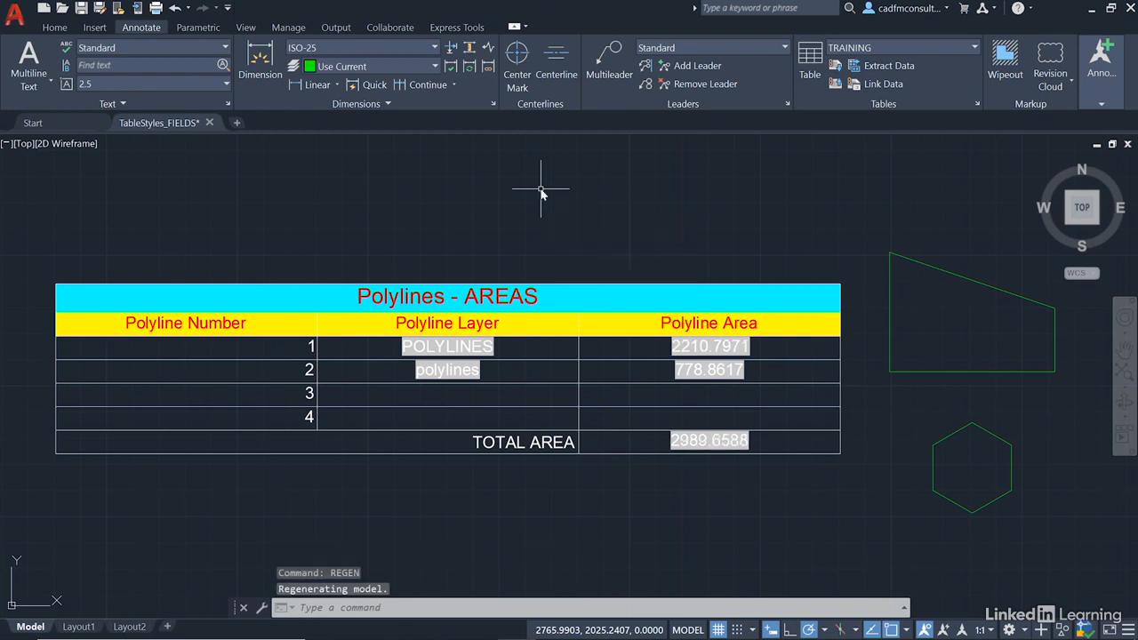